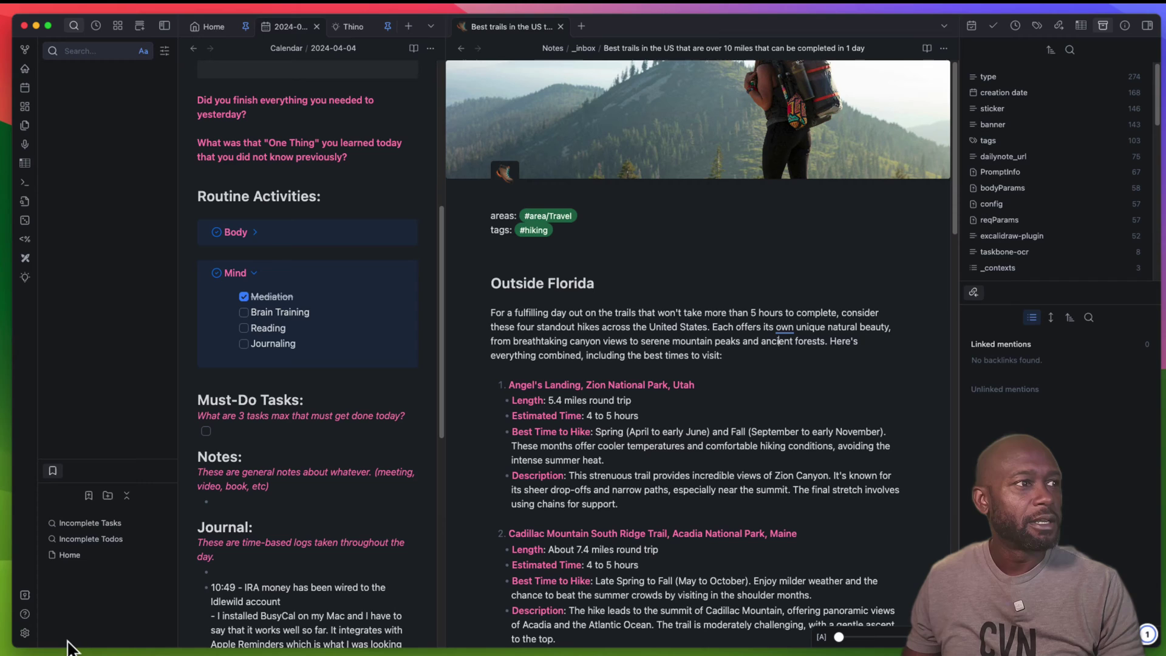
# Search community plugins for 'share no', enable the Share Note plugin, and open its options
pyautogui.click(25, 633)
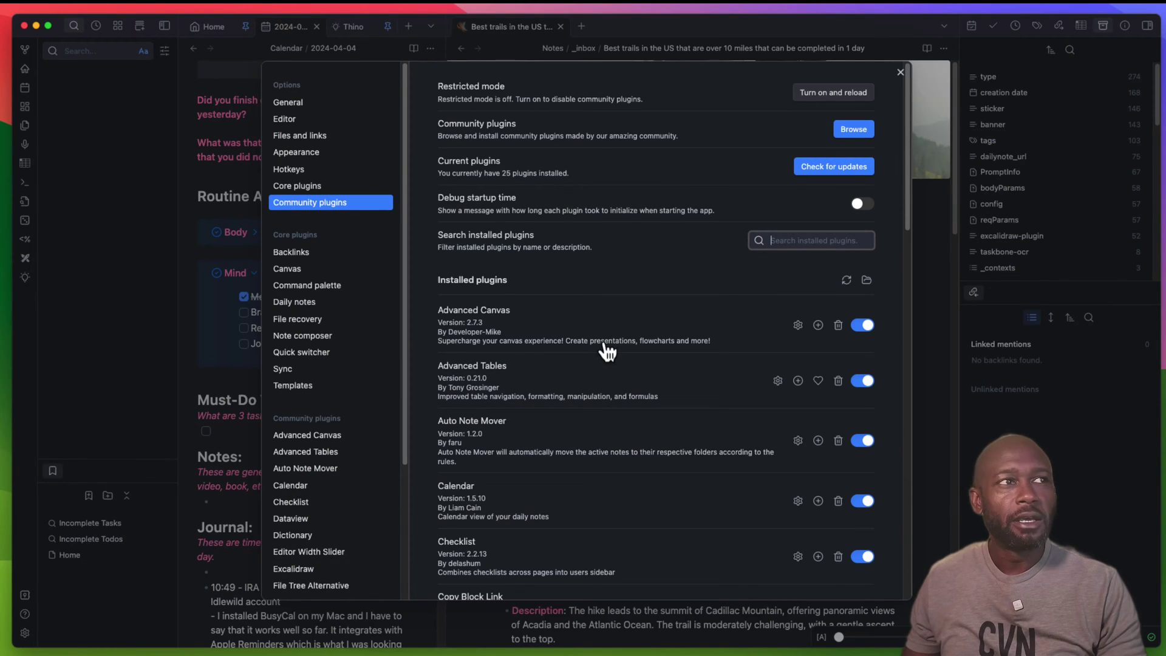
pyautogui.click(849, 132)
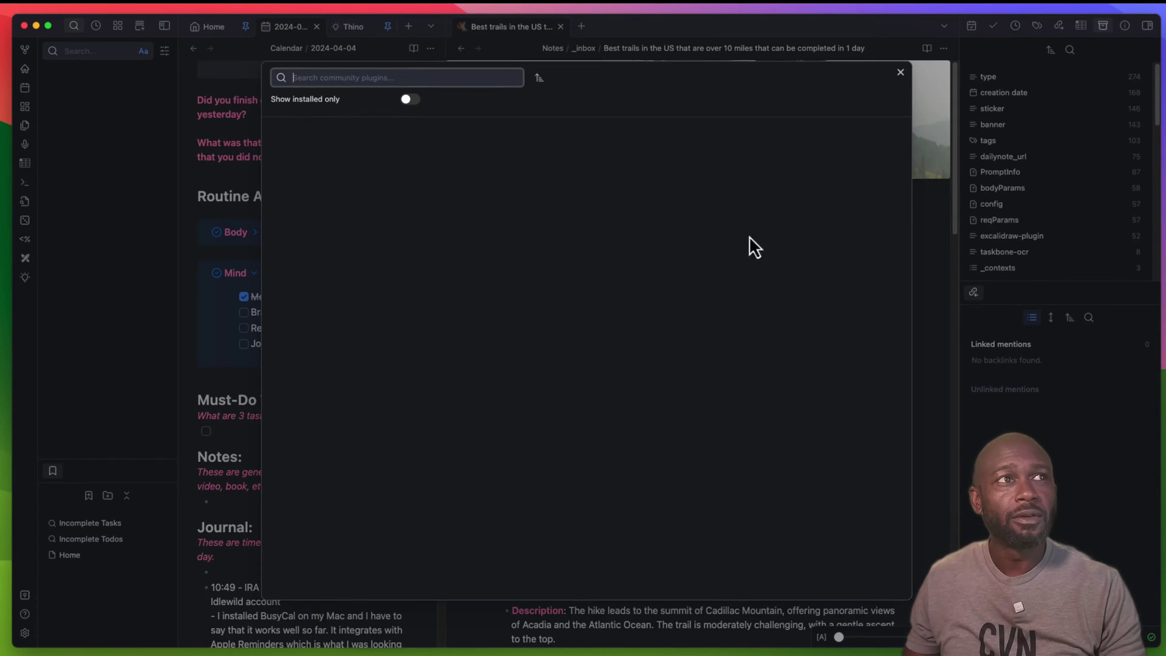
pyautogui.write('share')
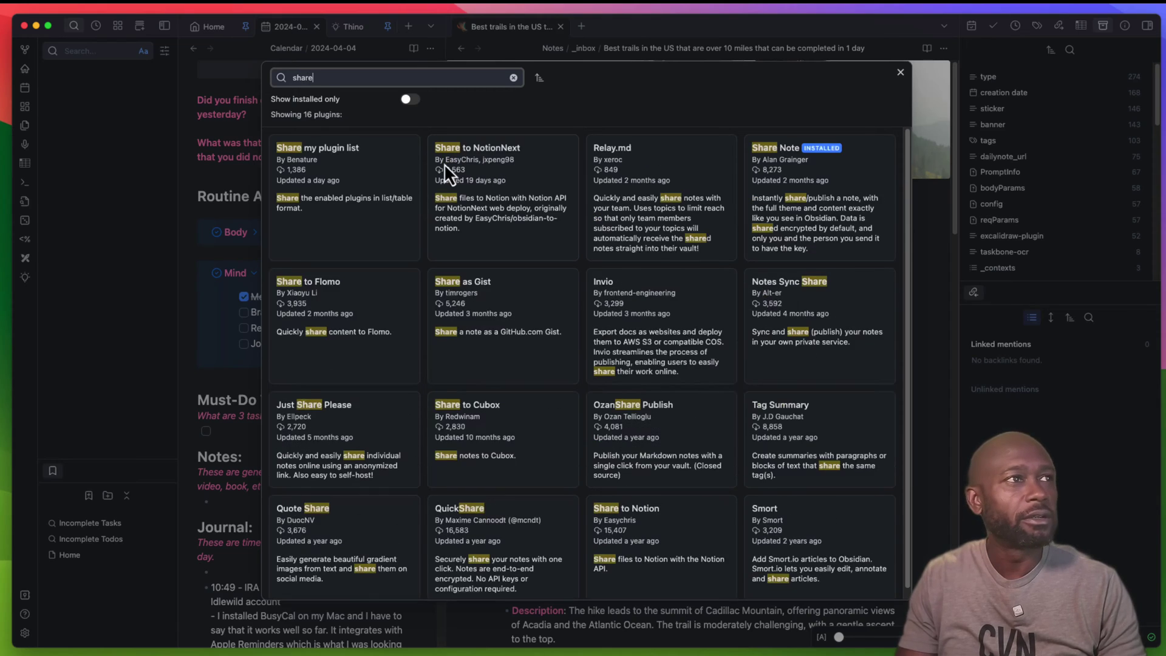
pyautogui.write(' no')
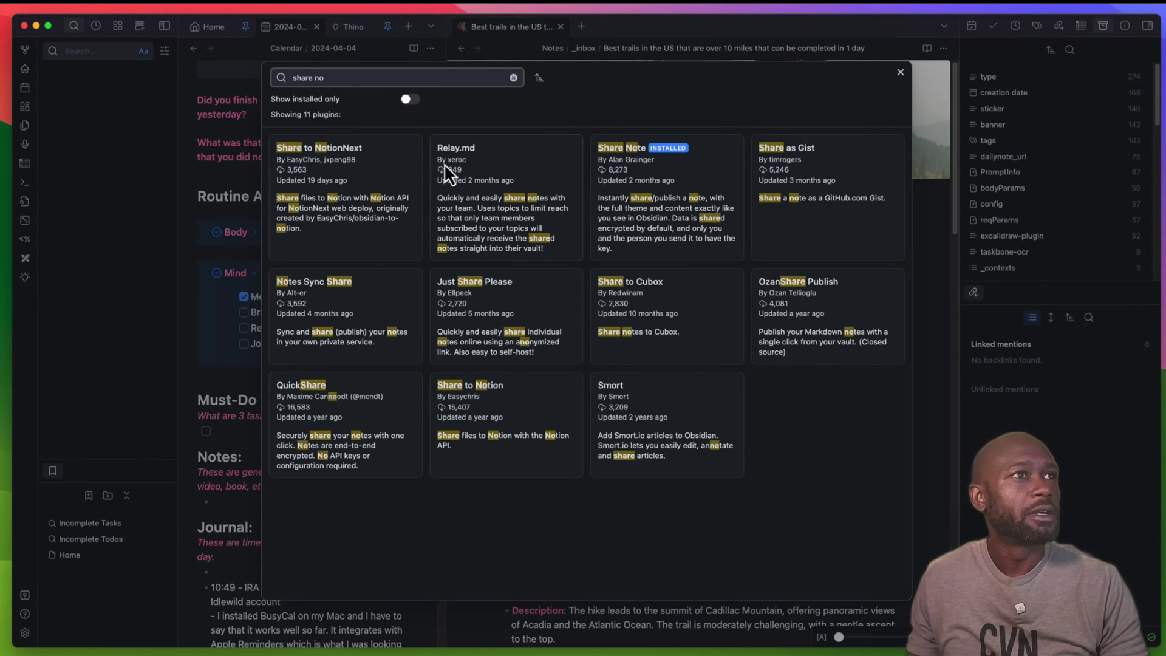
pyautogui.click(650, 181)
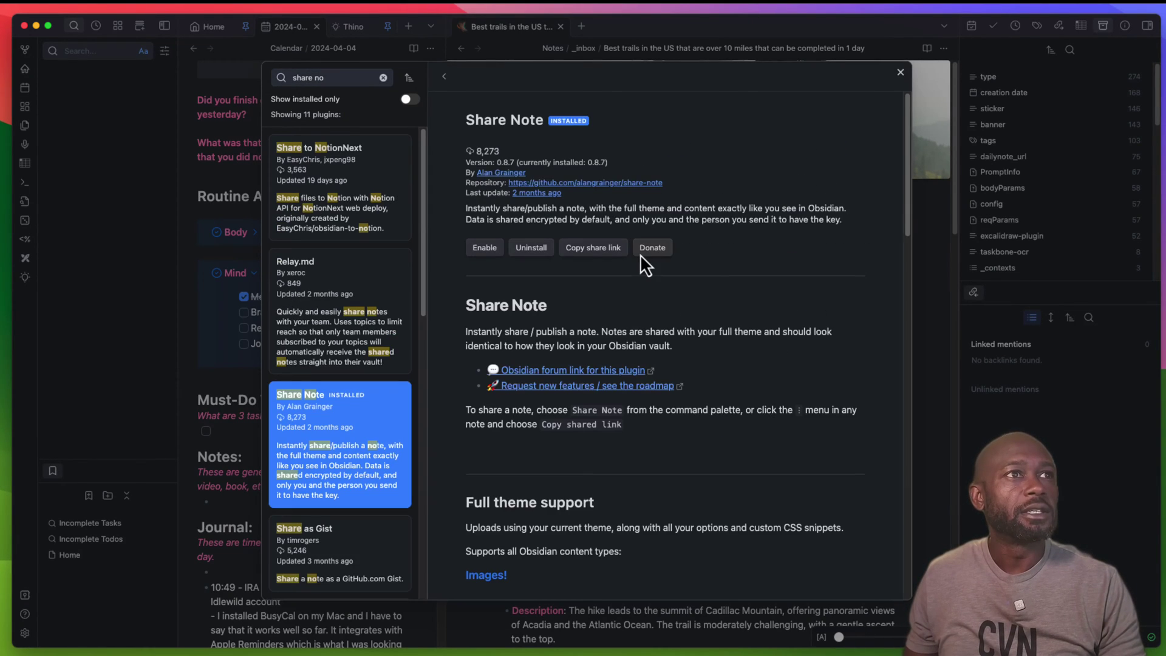
pyautogui.click(486, 247)
pyautogui.click(491, 249)
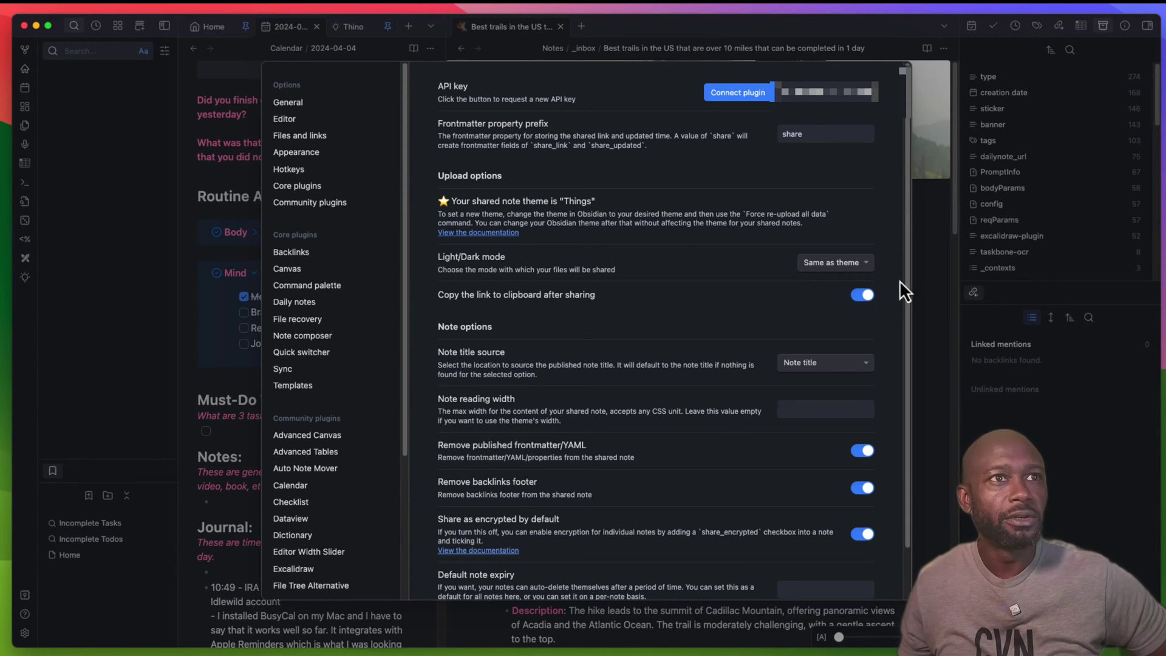
pyautogui.scroll(-2, 903, 286)
pyautogui.scroll(-1, 903, 303)
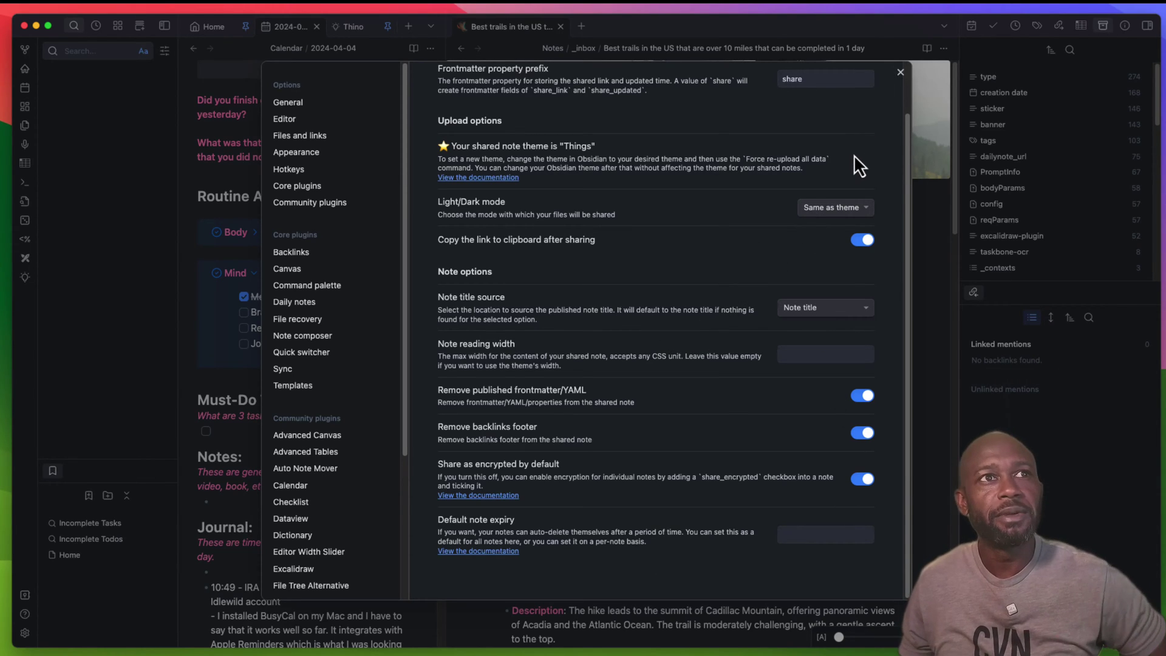
pyautogui.scroll(2, 834, 185)
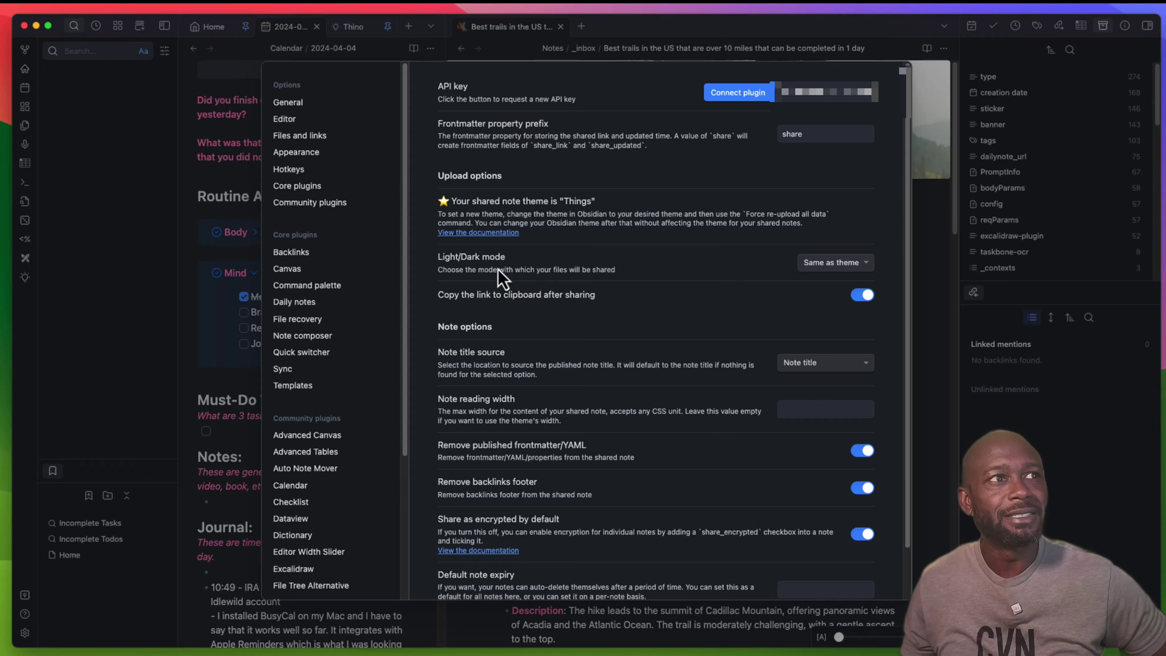
# Check the Dark and Light mode options for shared notes, keep Same as theme, and close Settings
pyautogui.click(858, 264)
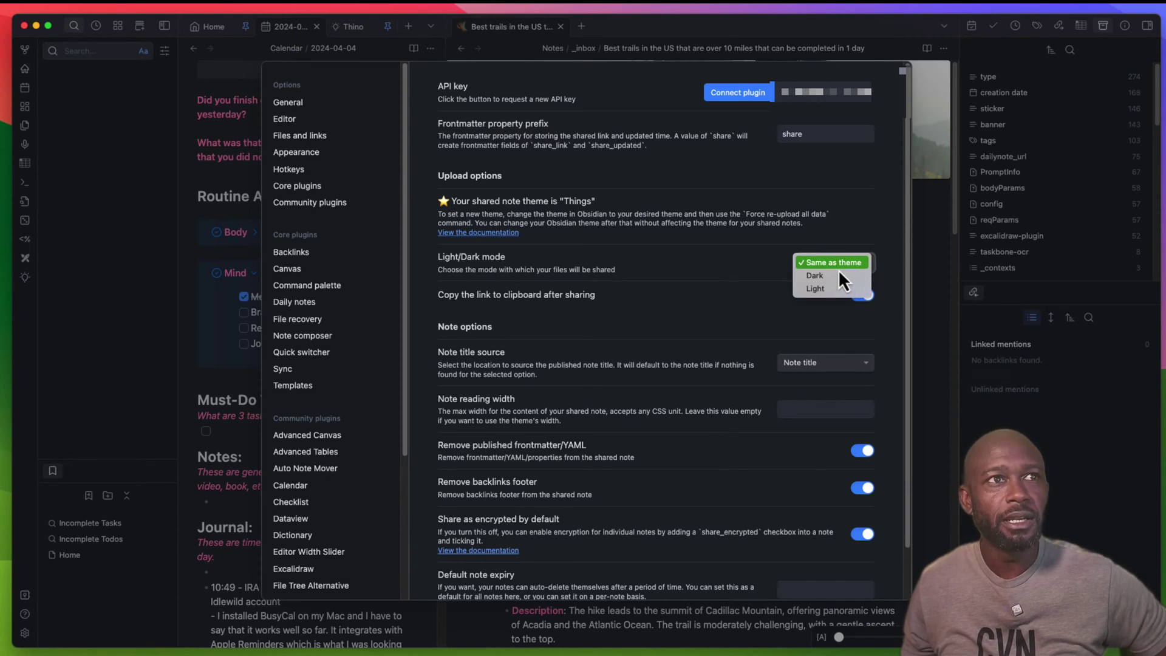
pyautogui.click(754, 264)
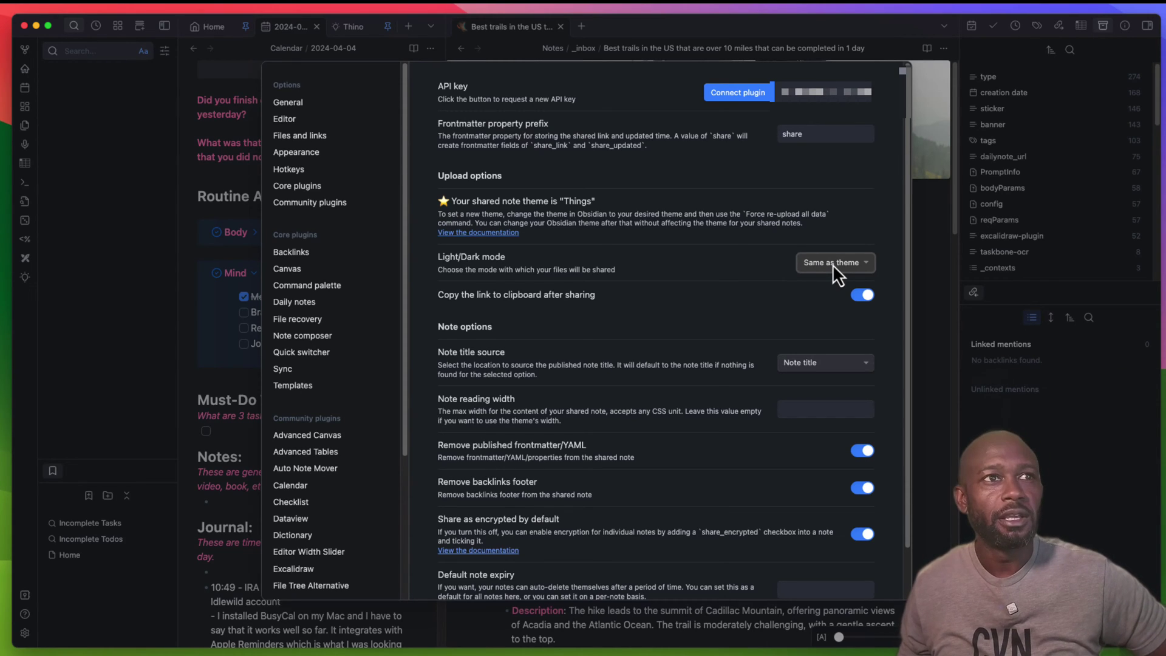
pyautogui.click(832, 264)
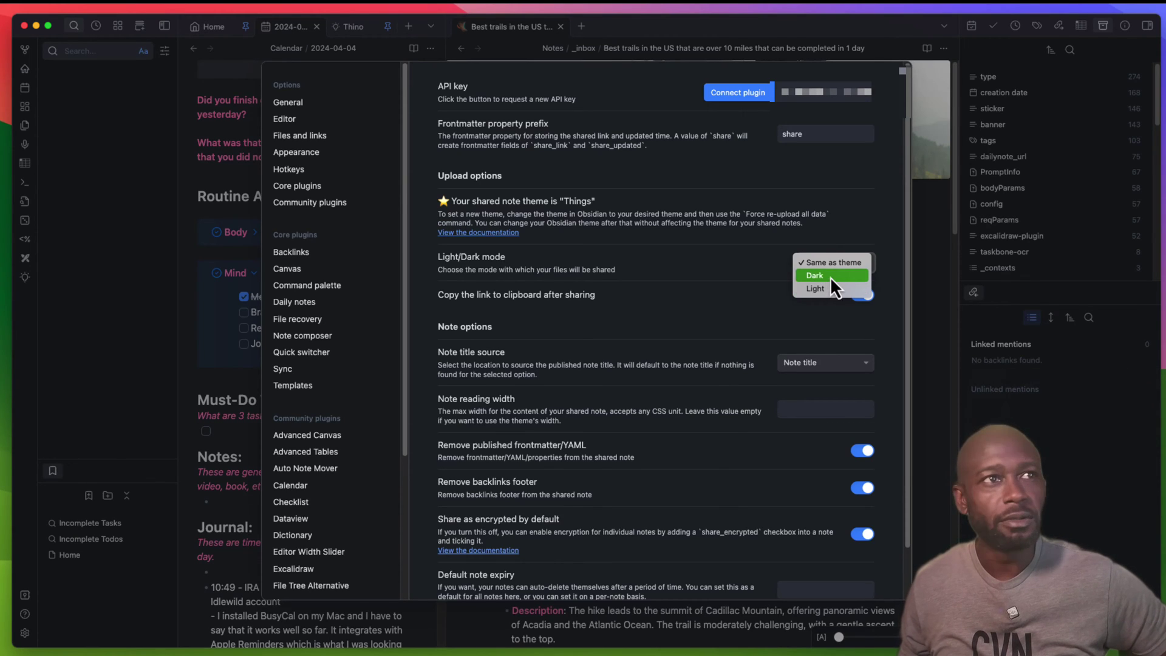
pyautogui.click(756, 258)
pyautogui.click(902, 71)
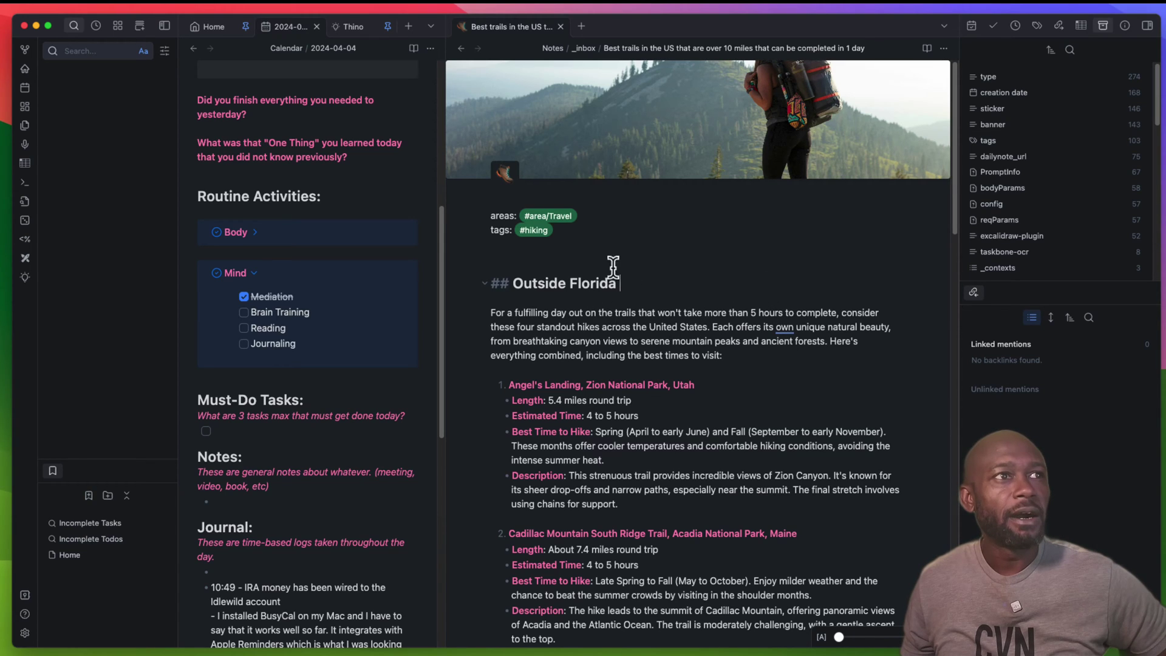
# Publish the hiking trails note with the 'Share Note: Share current note' command
pyautogui.click(582, 258)
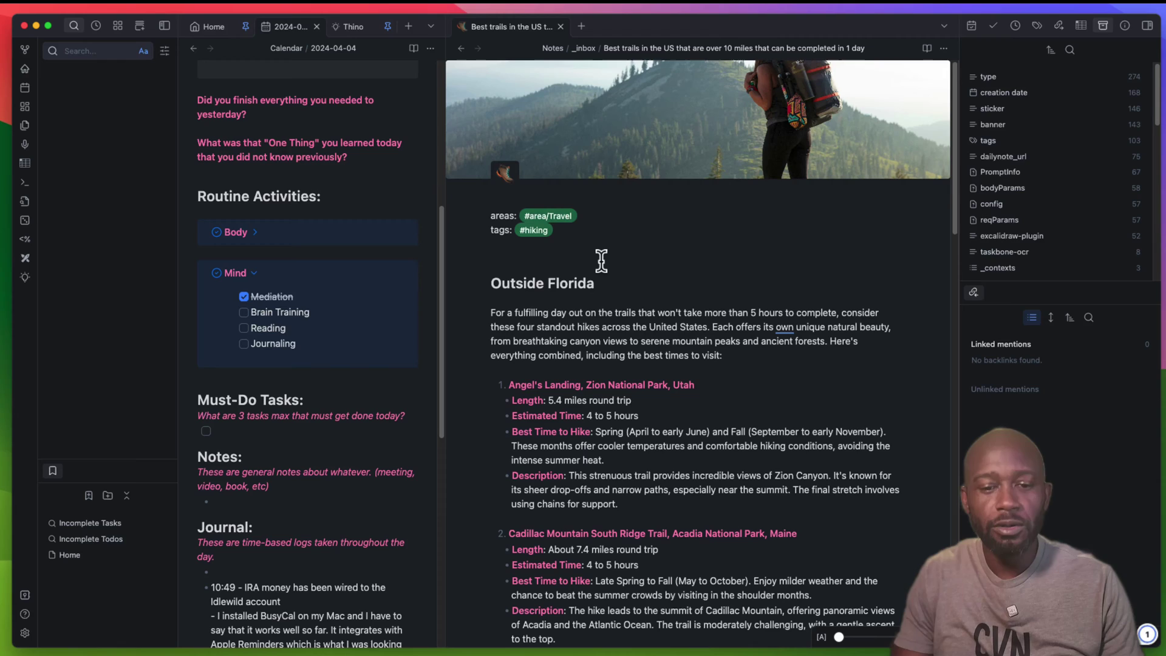
pyautogui.press('super+p')
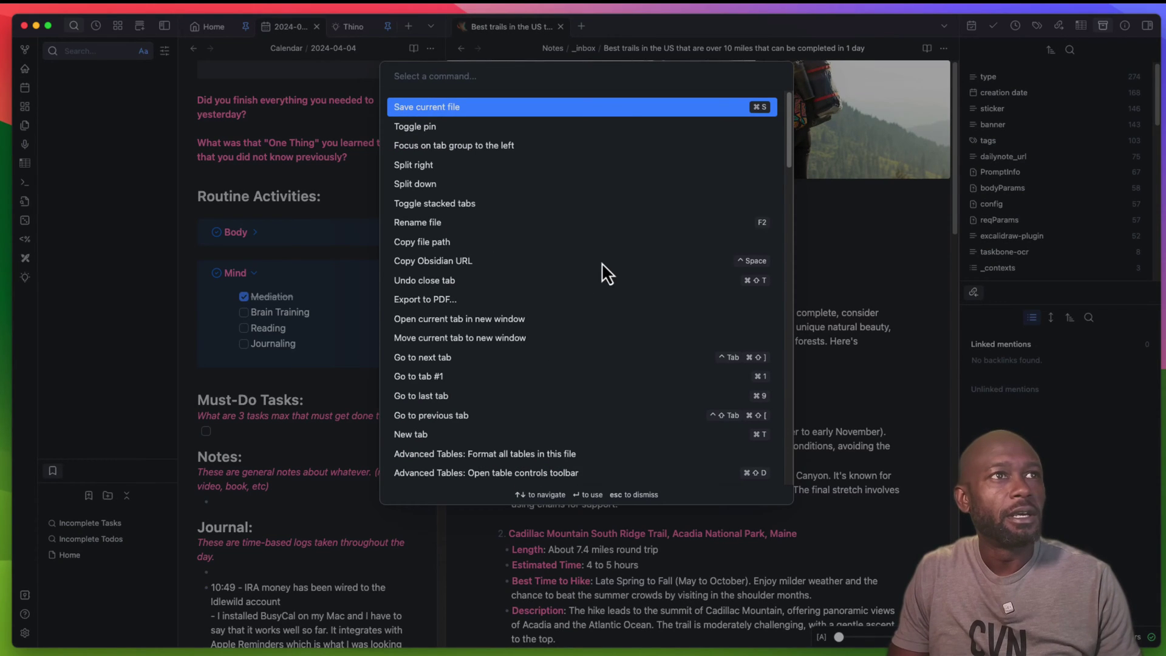
pyautogui.write('share')
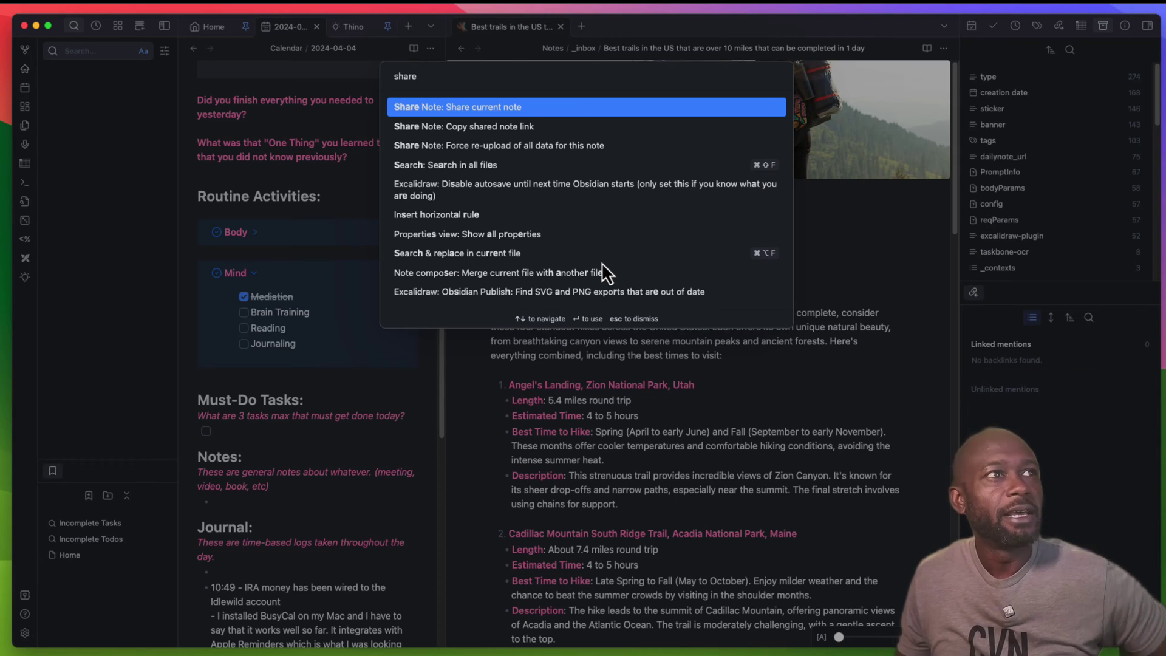
pyautogui.click(520, 107)
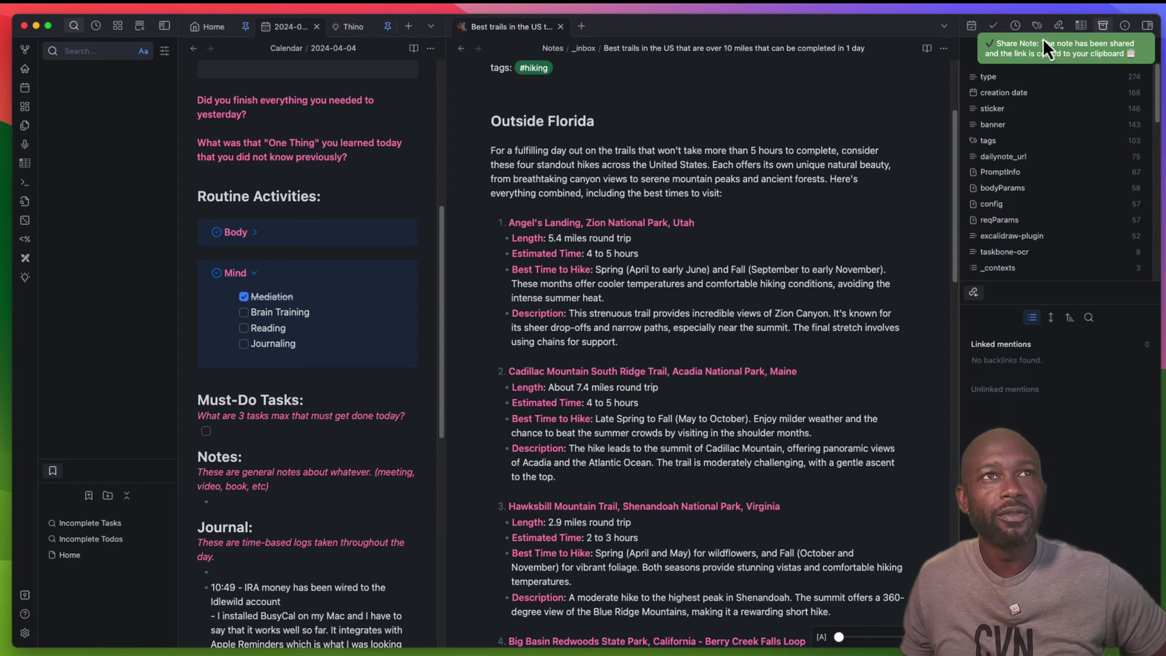
# Expand the note's Properties to inspect the share_link URL, then slide in the browser preview
pyautogui.click(864, 192)
pyautogui.scroll(3, 595, 195)
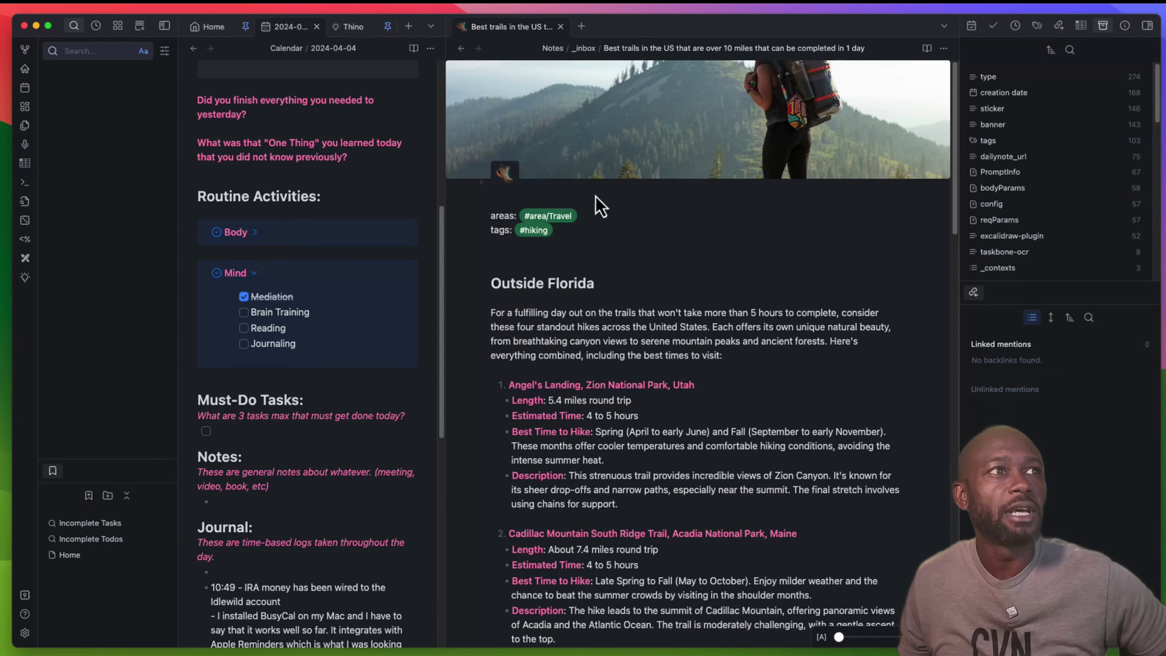
pyautogui.click(479, 183)
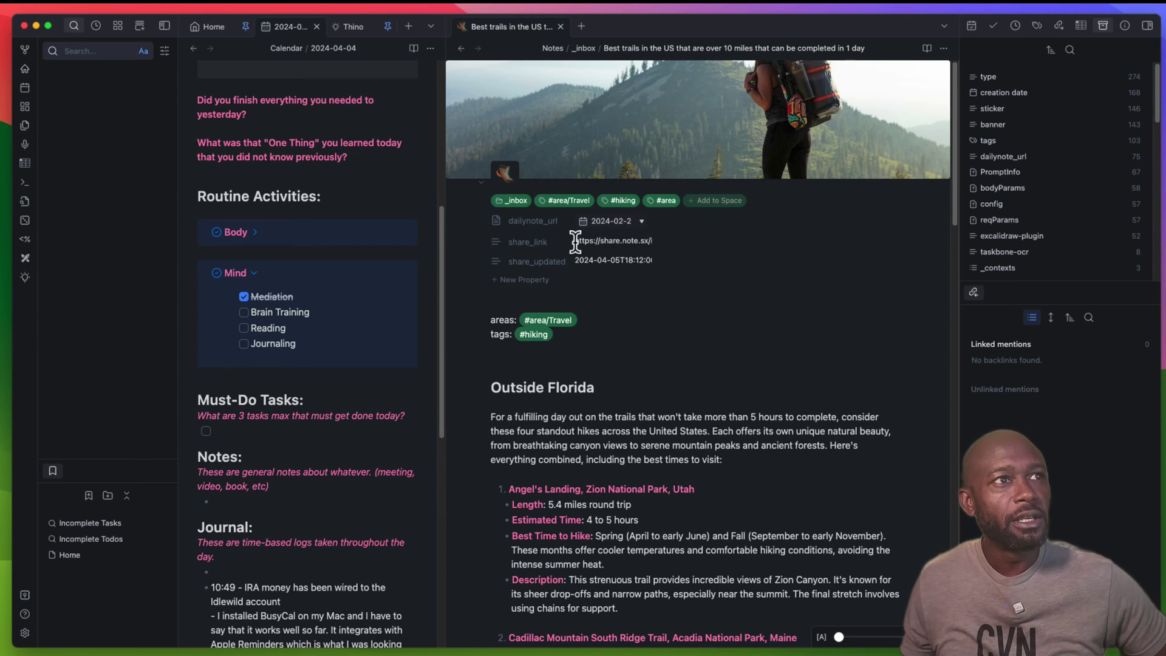
pyautogui.moveTo(575, 241); pyautogui.dragTo(698, 239)
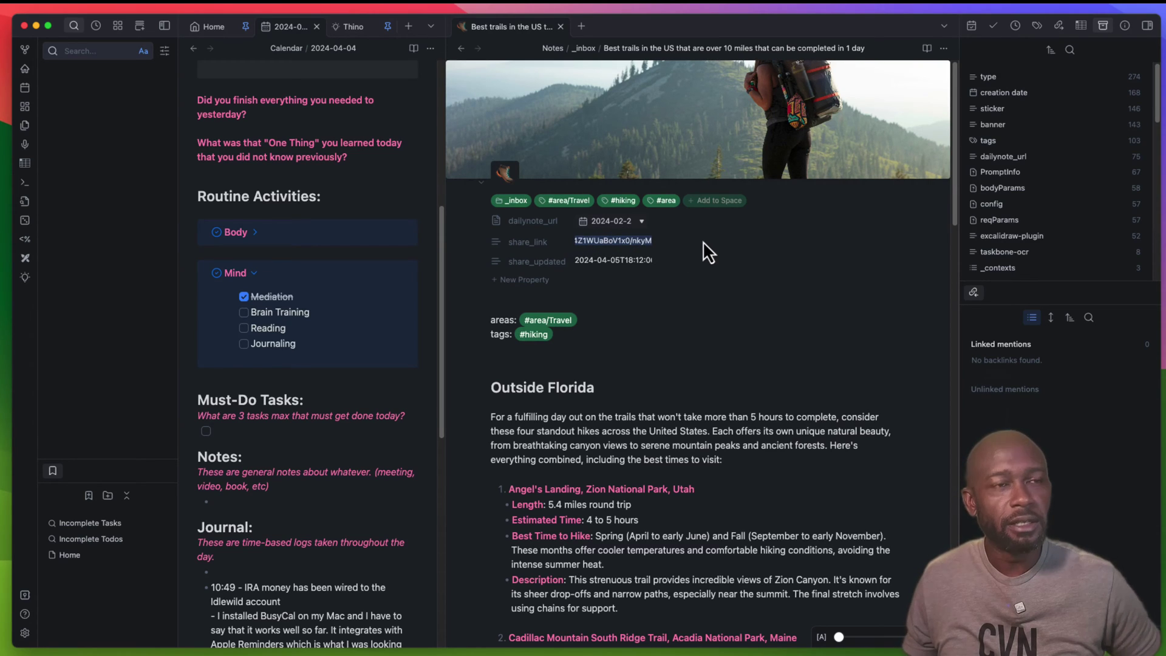
pyautogui.click(681, 260)
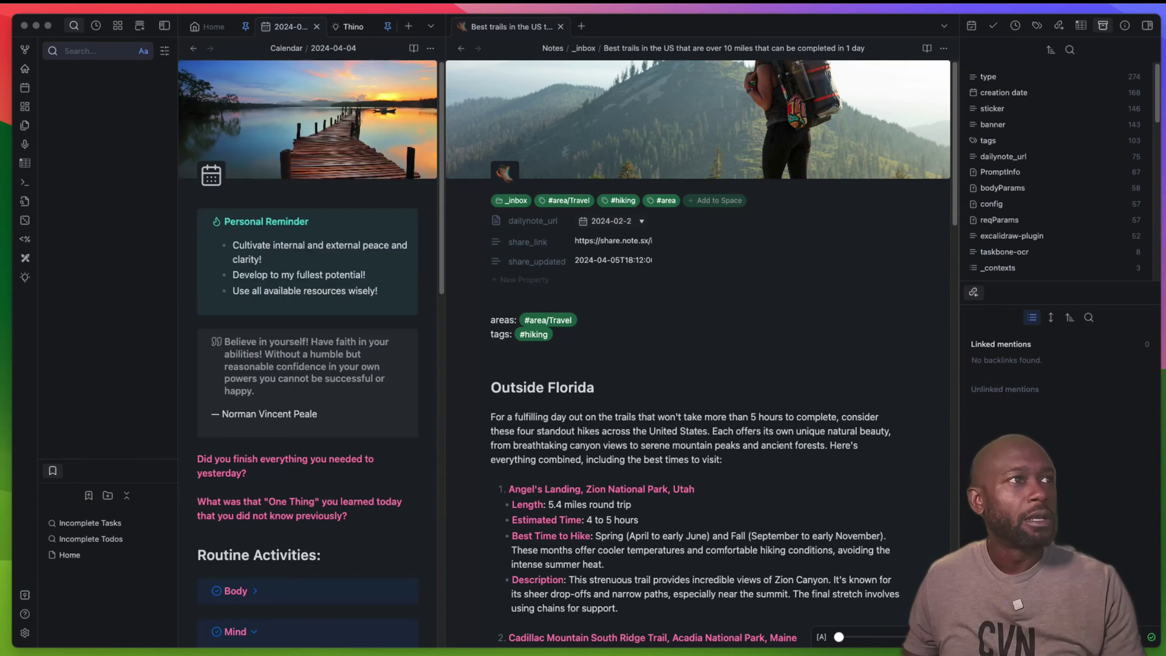
pyautogui.moveTo(0, 38); pyautogui.dragTo(475, 41)
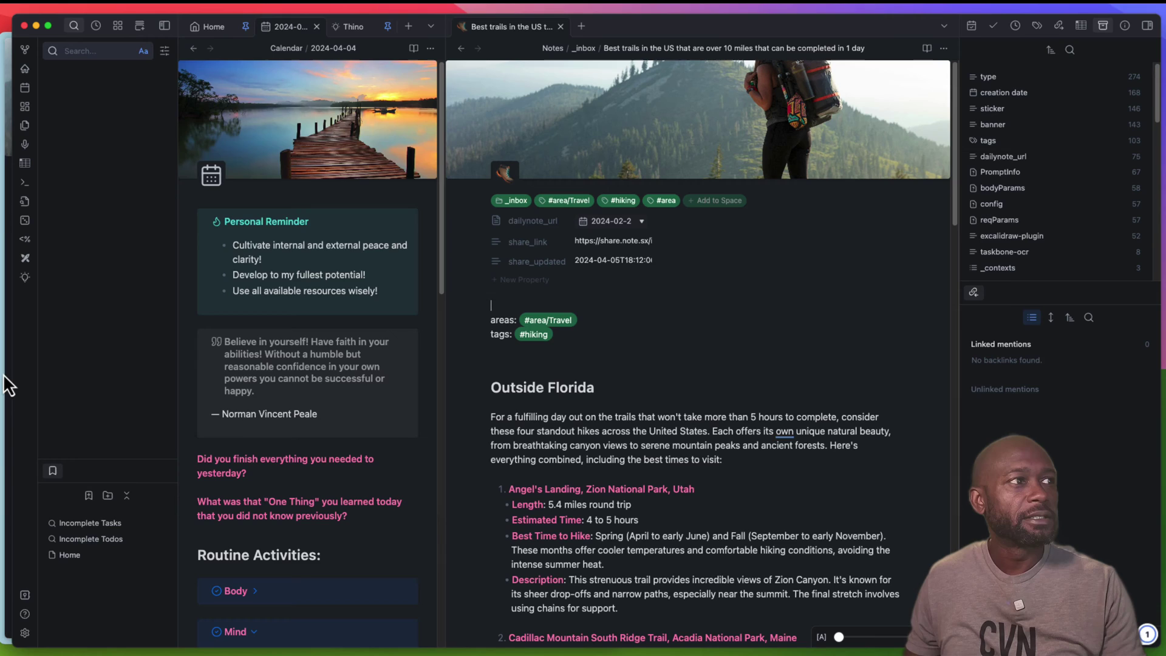
# Scroll through the dark-themed shared hiking page in Arc
pyautogui.moveTo(6, 385)
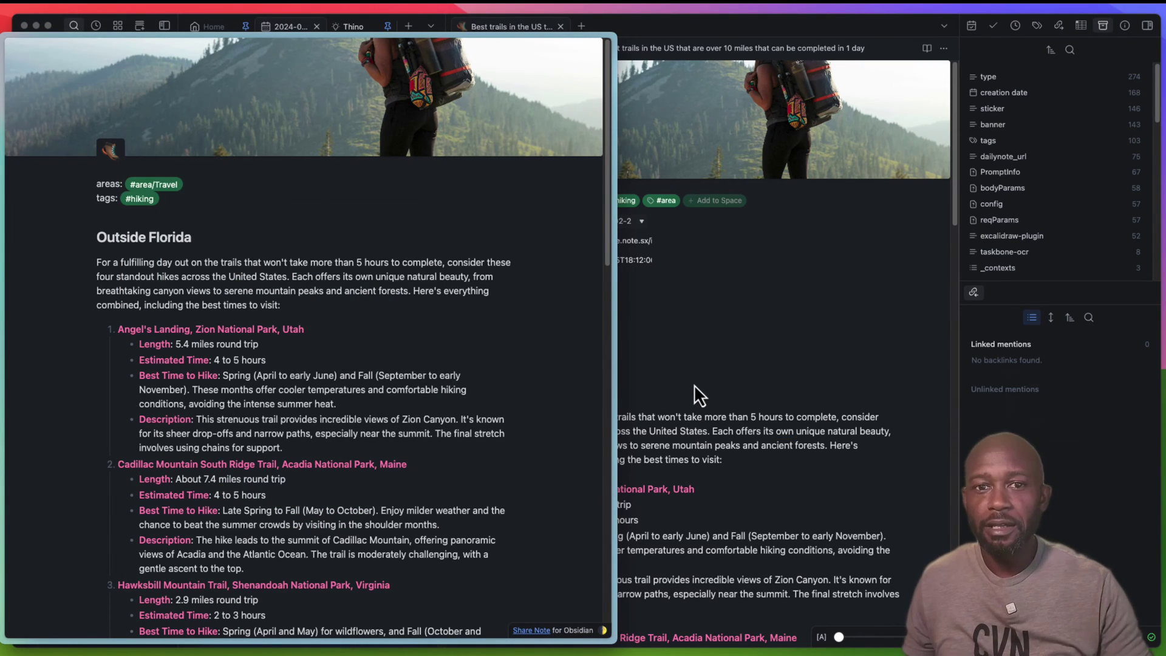
pyautogui.scroll(-5, 369, 362)
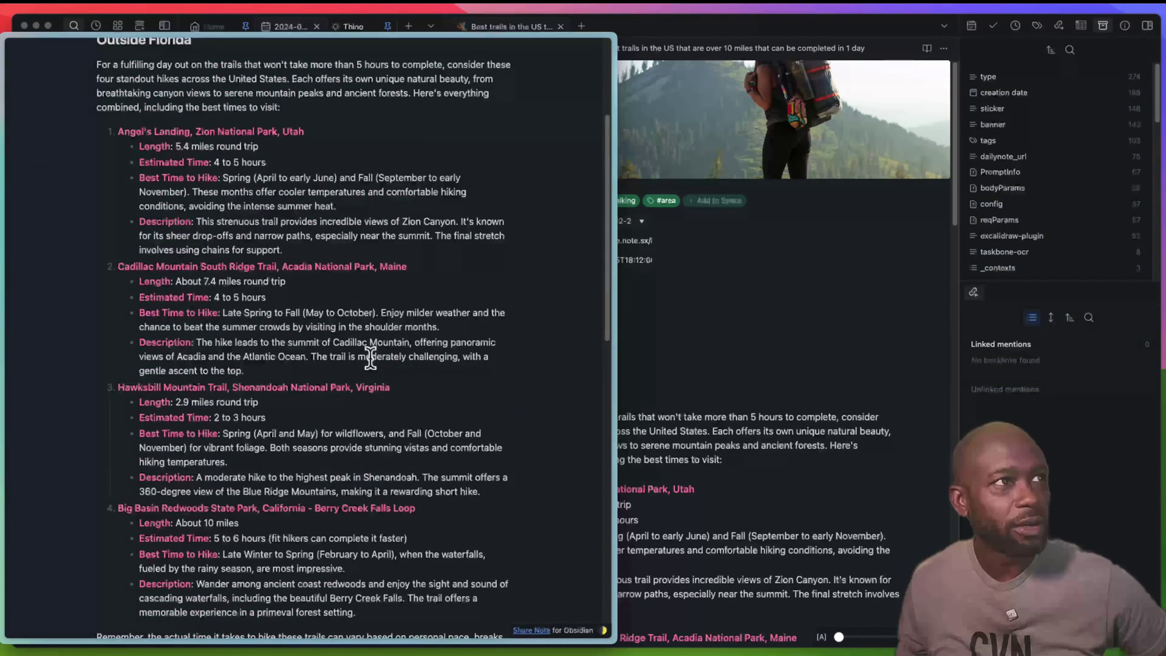
pyautogui.scroll(5, 376, 353)
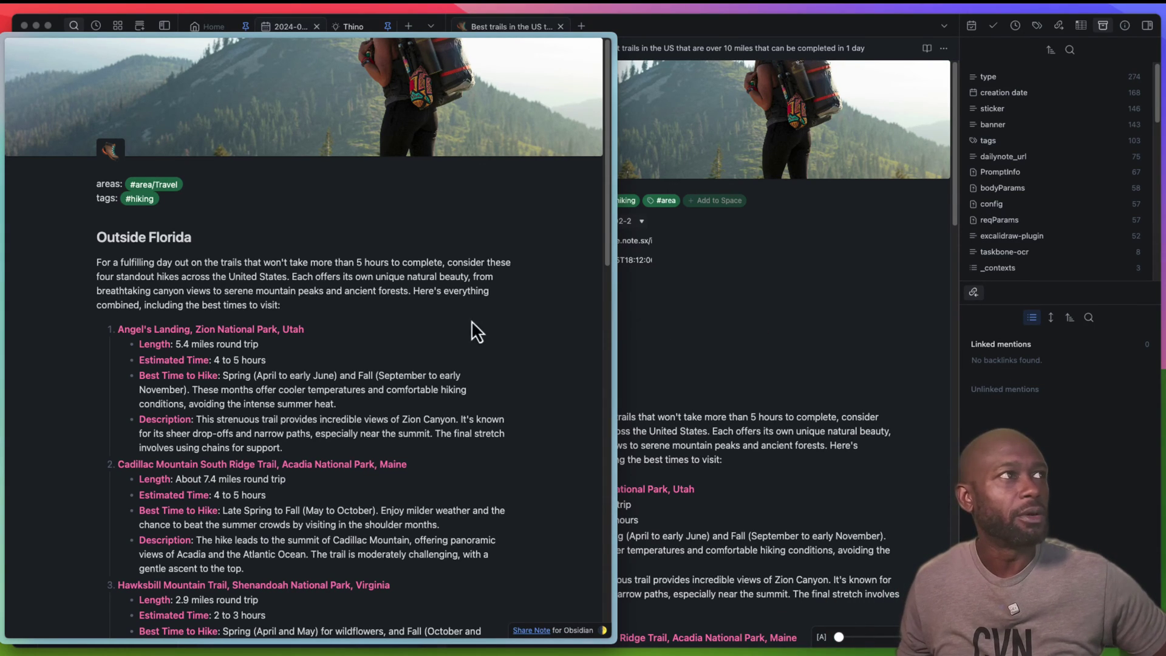
pyautogui.moveTo(2, 124)
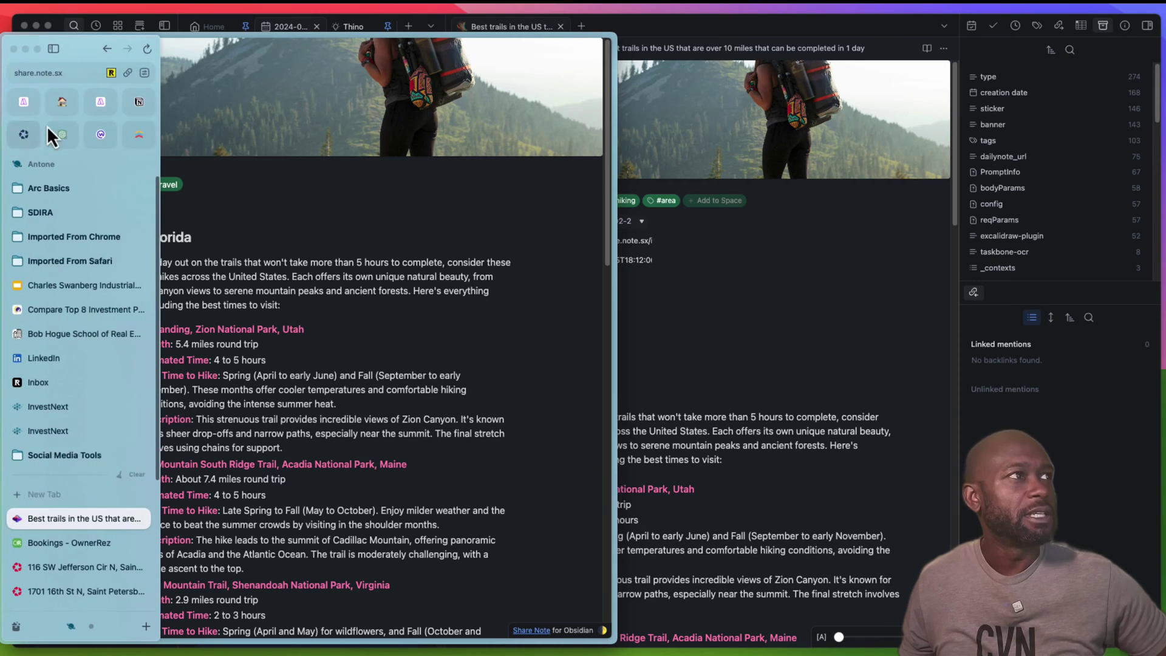
# Select the key after # in the share URL, then close the Little Arc window
pyautogui.click(65, 66)
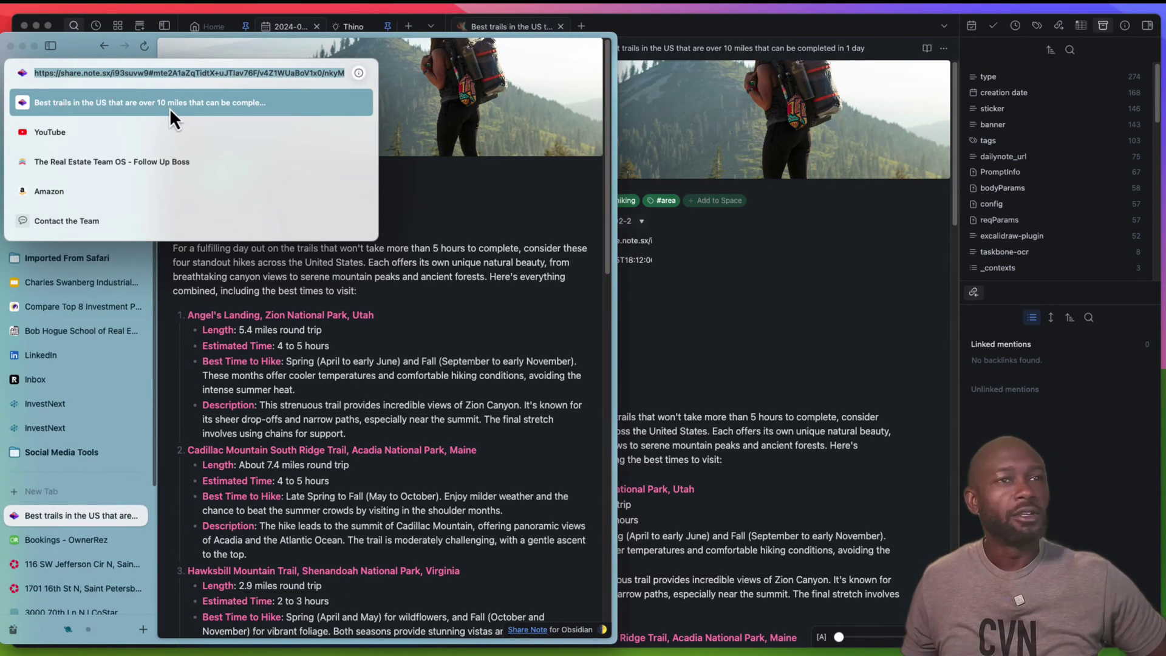
pyautogui.click(81, 73)
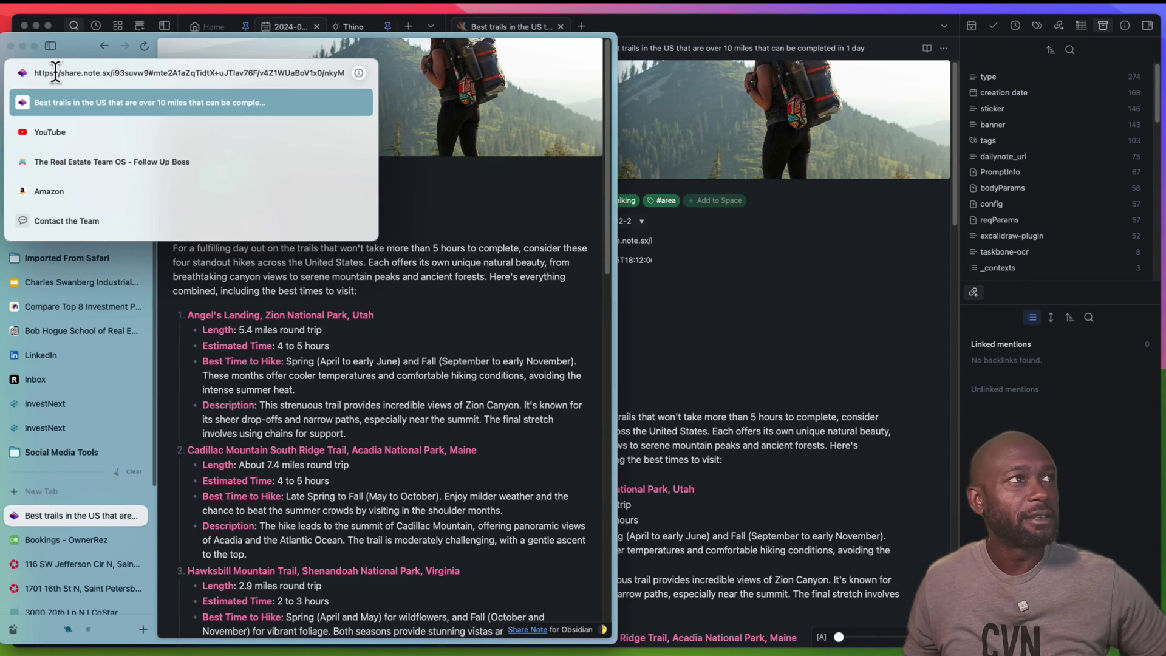
pyautogui.moveTo(154, 73); pyautogui.dragTo(373, 79)
pyautogui.click(439, 281)
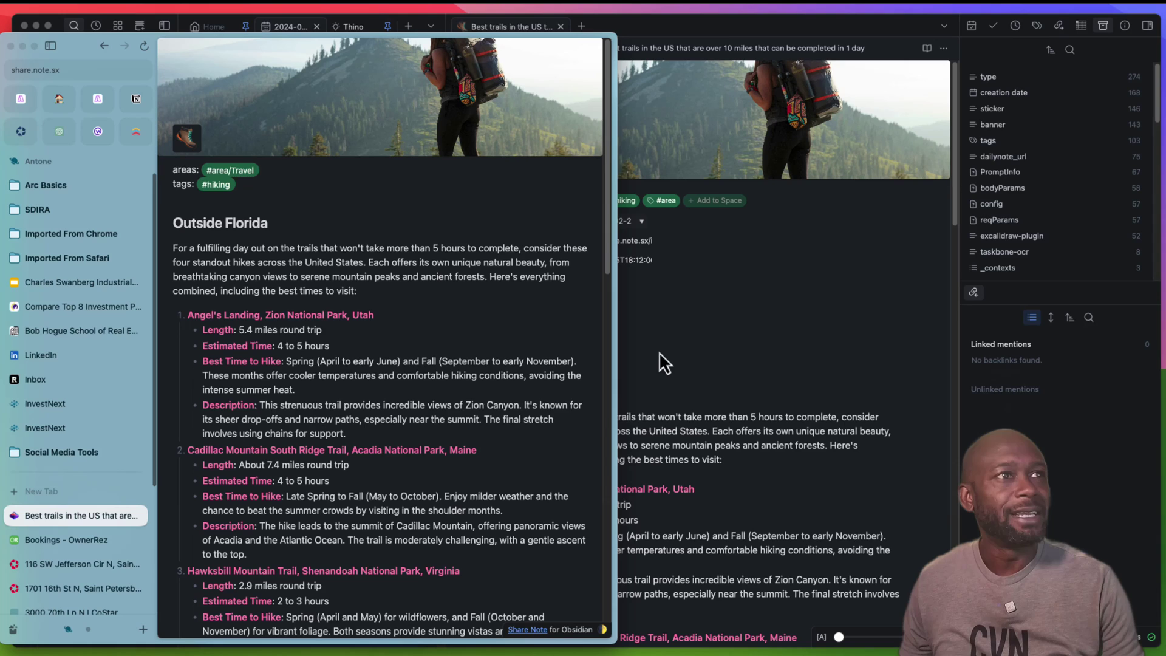
pyautogui.click(680, 344)
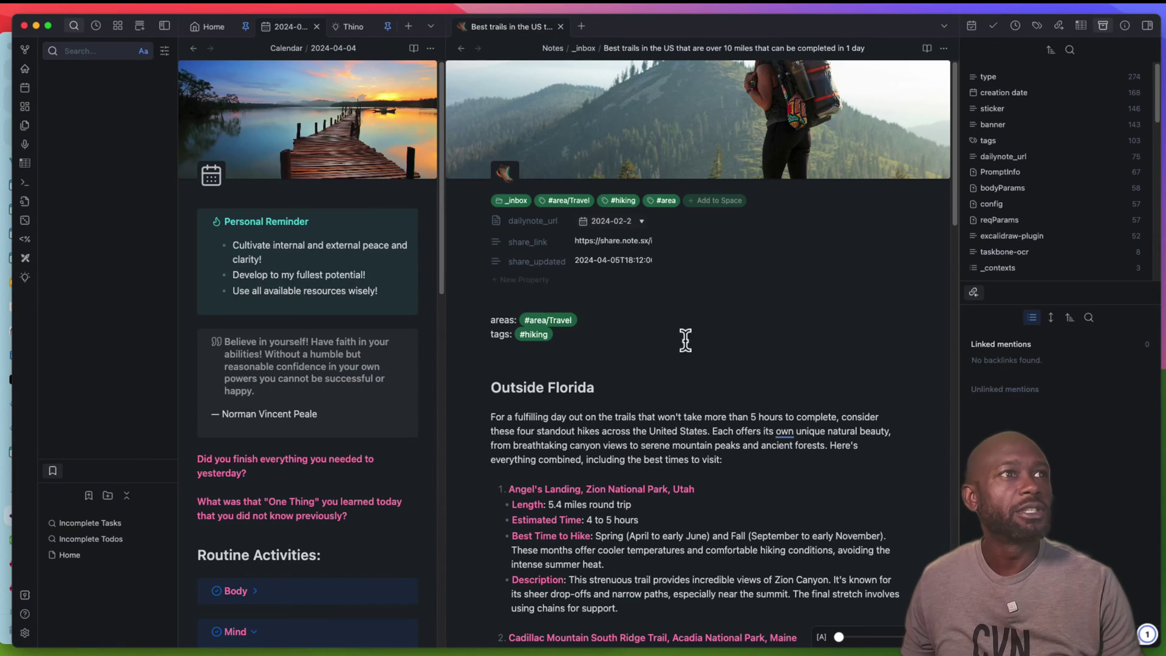
# Switch Share Note's Light/Dark mode to Light, glance at the shared page, and return
pyautogui.click(25, 632)
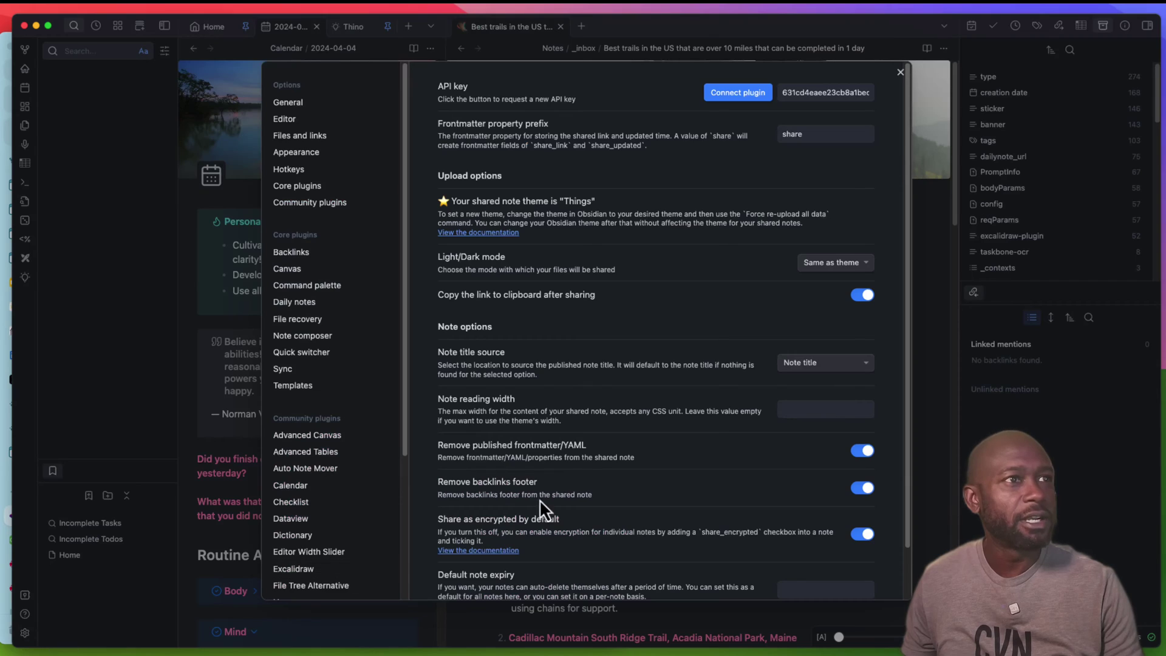
pyautogui.click(846, 267)
pyautogui.click(828, 304)
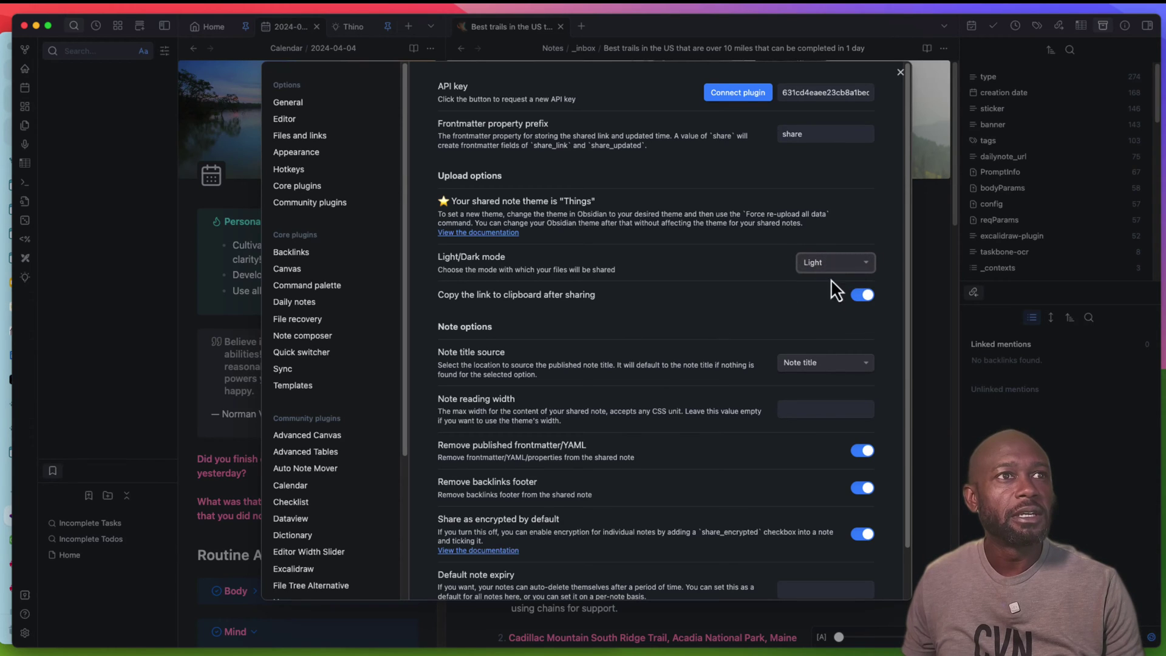
pyautogui.click(901, 73)
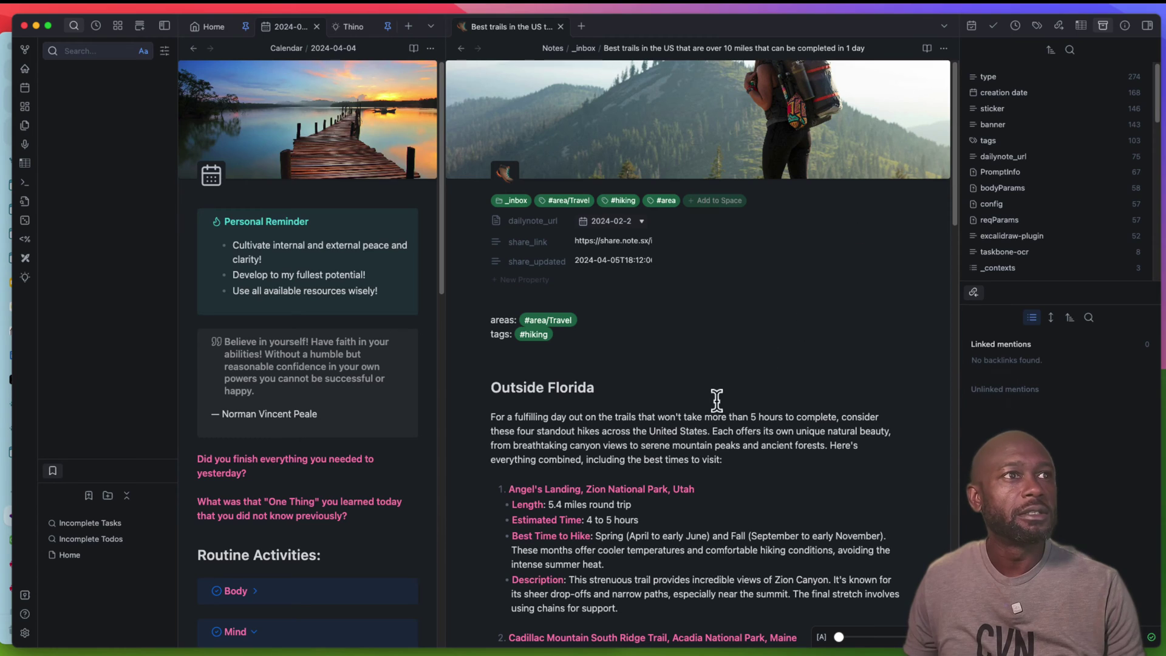
pyautogui.click(3, 483)
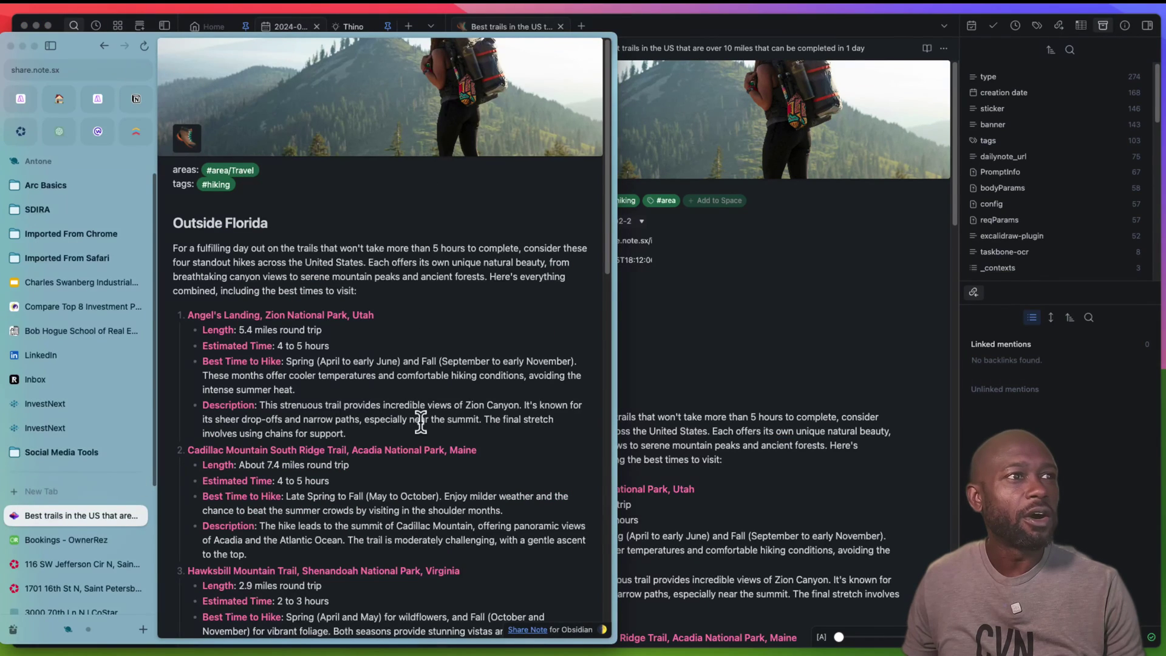
pyautogui.click(671, 370)
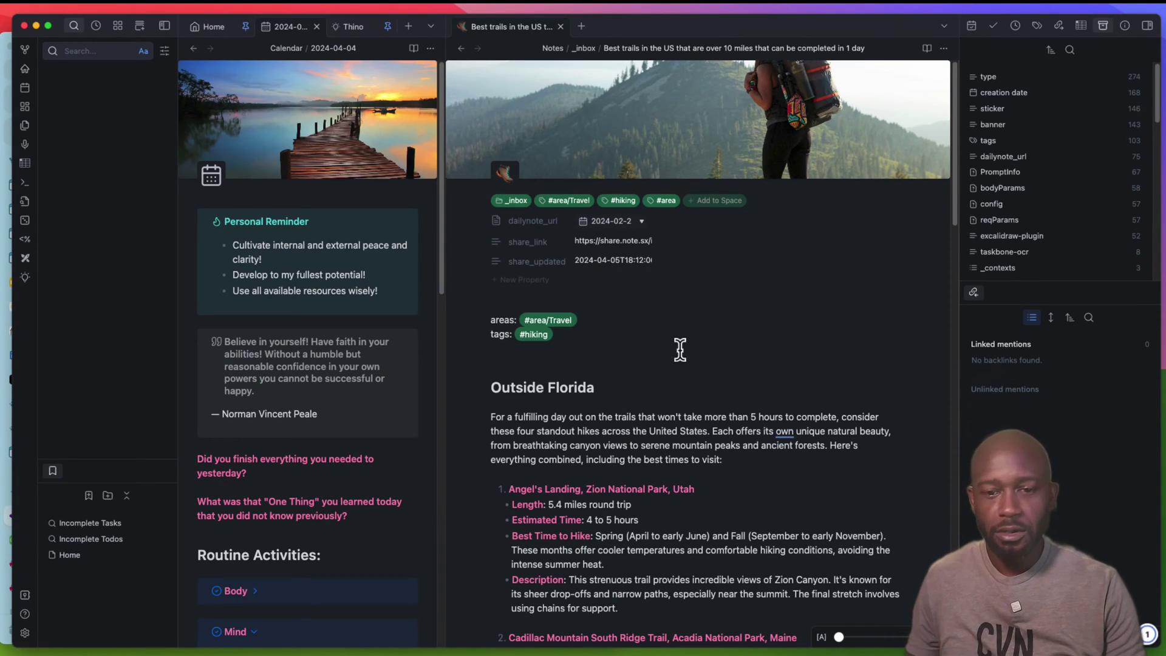
# Run 'Share Note: Force re-upload of all data for this note' on the trail note
pyautogui.press('super+p')
pyautogui.write('share')
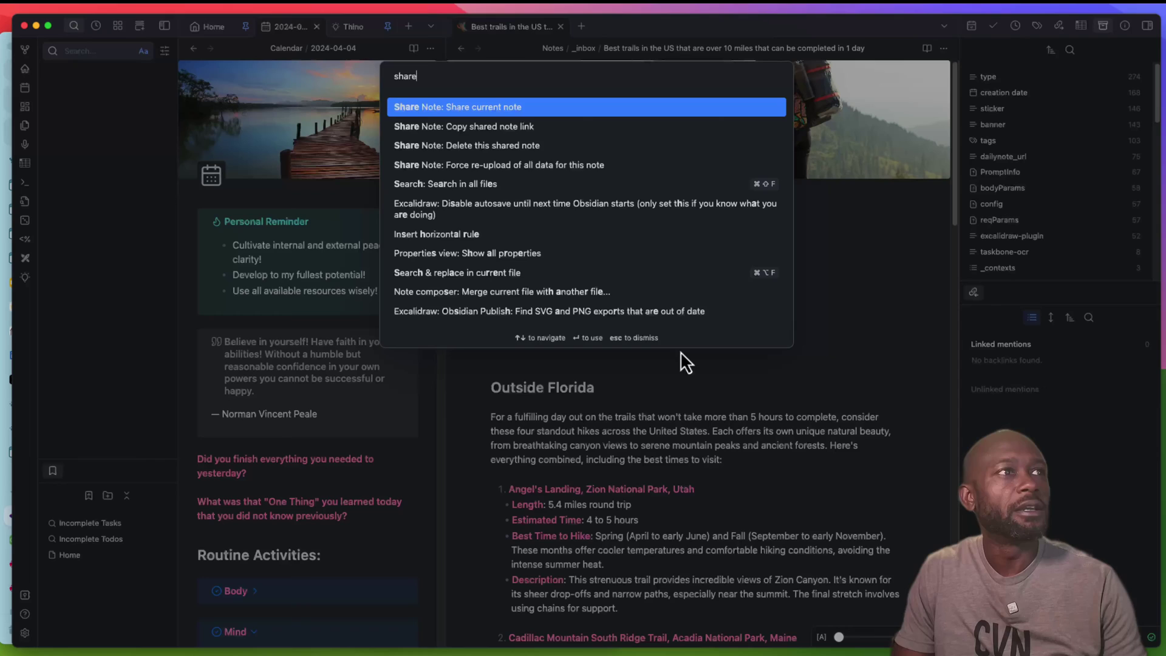
pyautogui.press('Down')
pyautogui.press('Down')
pyautogui.press('Down')
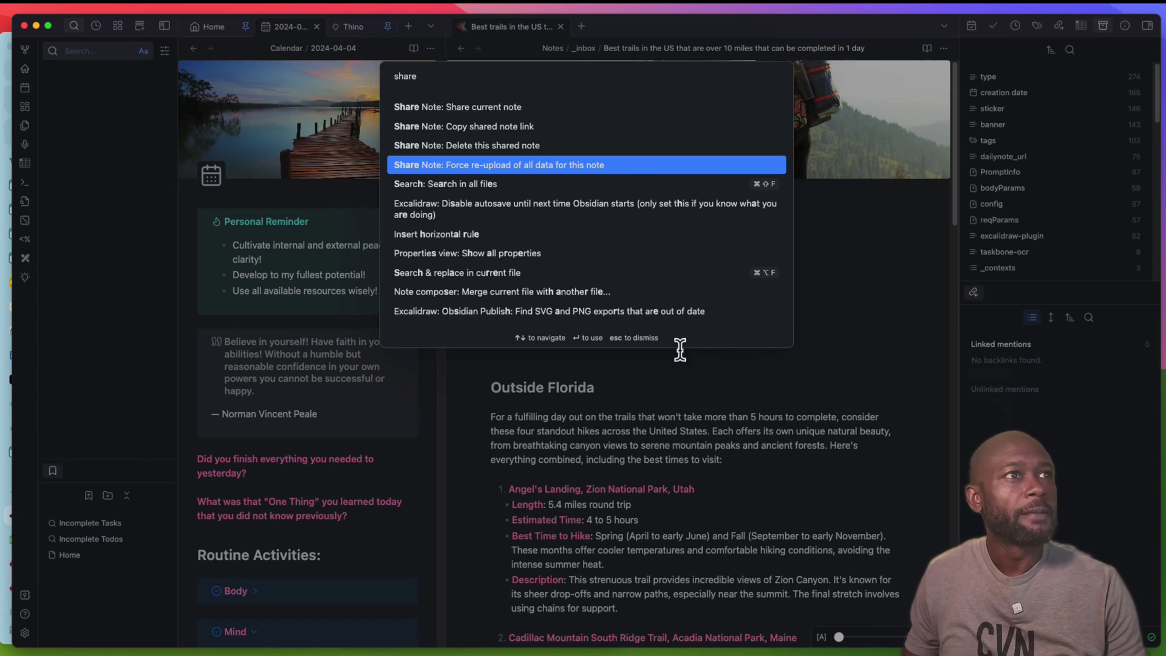
pyautogui.press('Return')
pyautogui.scroll(-4, 680, 351)
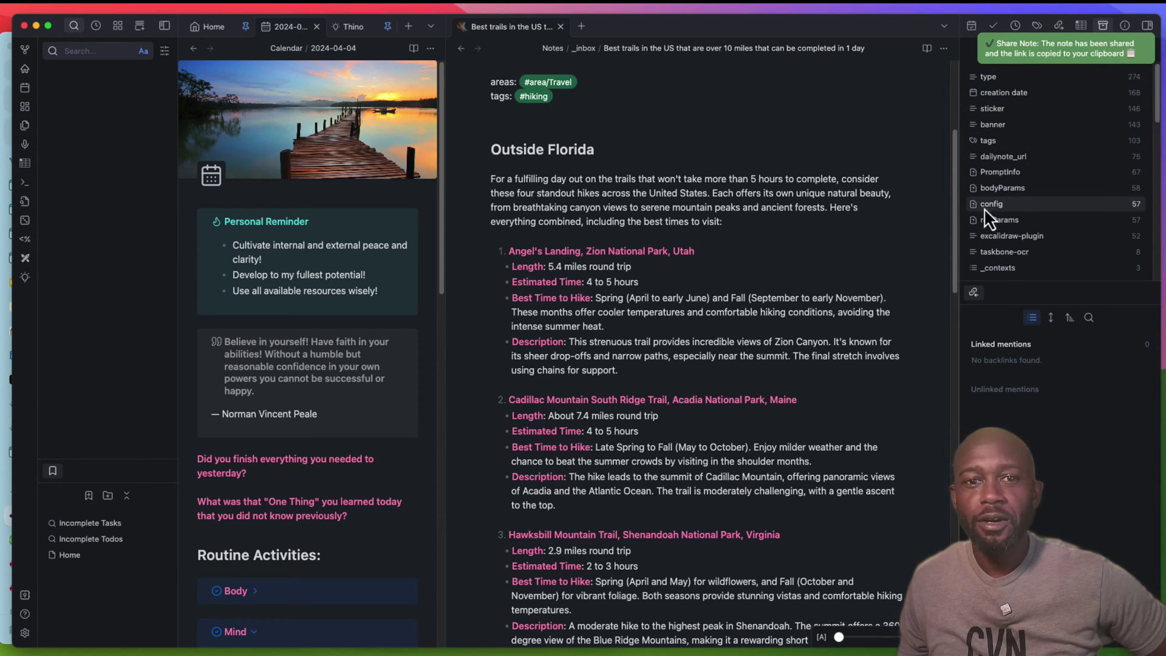
pyautogui.click(3, 337)
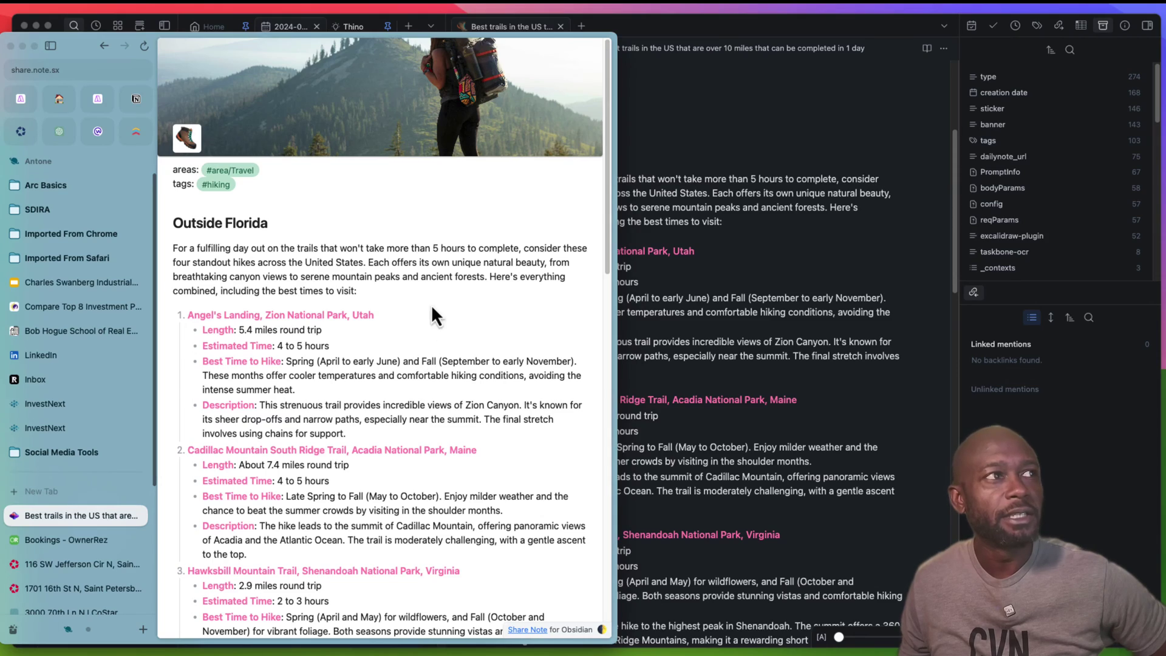
pyautogui.scroll(-10, 431, 304)
pyautogui.scroll(10, 433, 305)
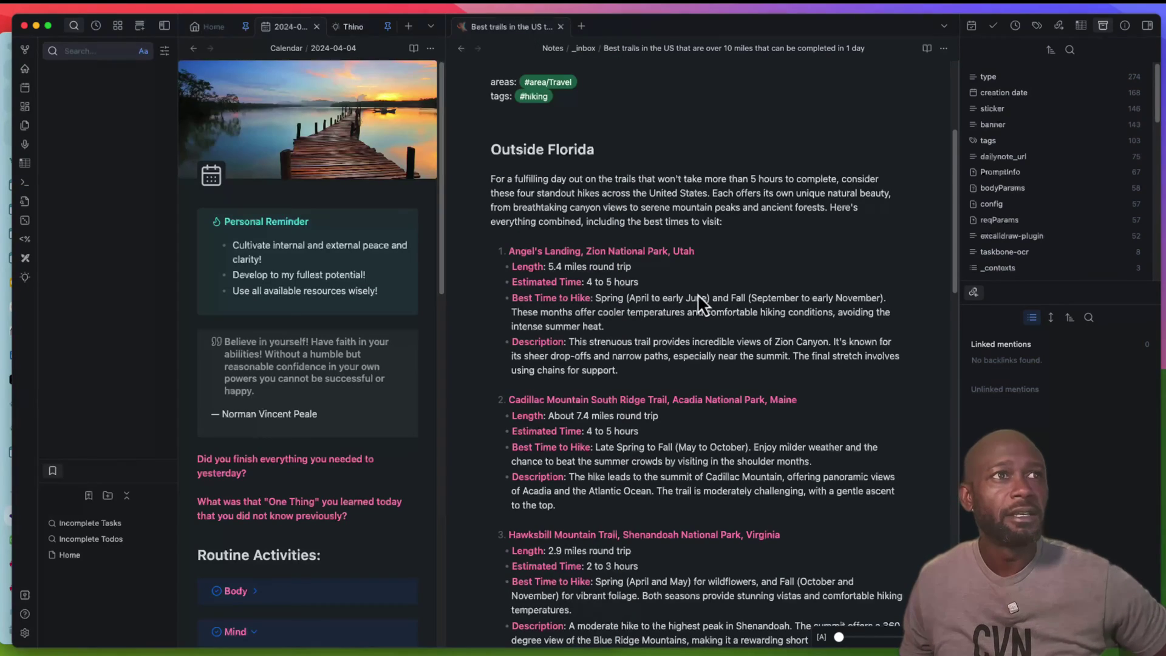
pyautogui.click(697, 293)
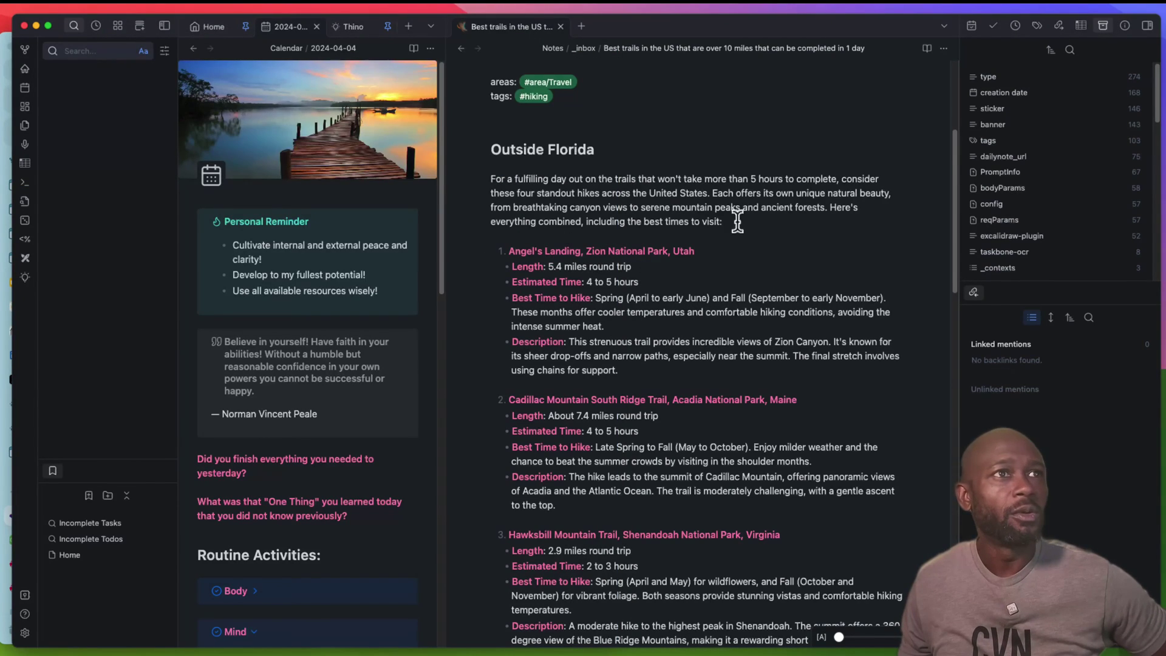
pyautogui.click(945, 48)
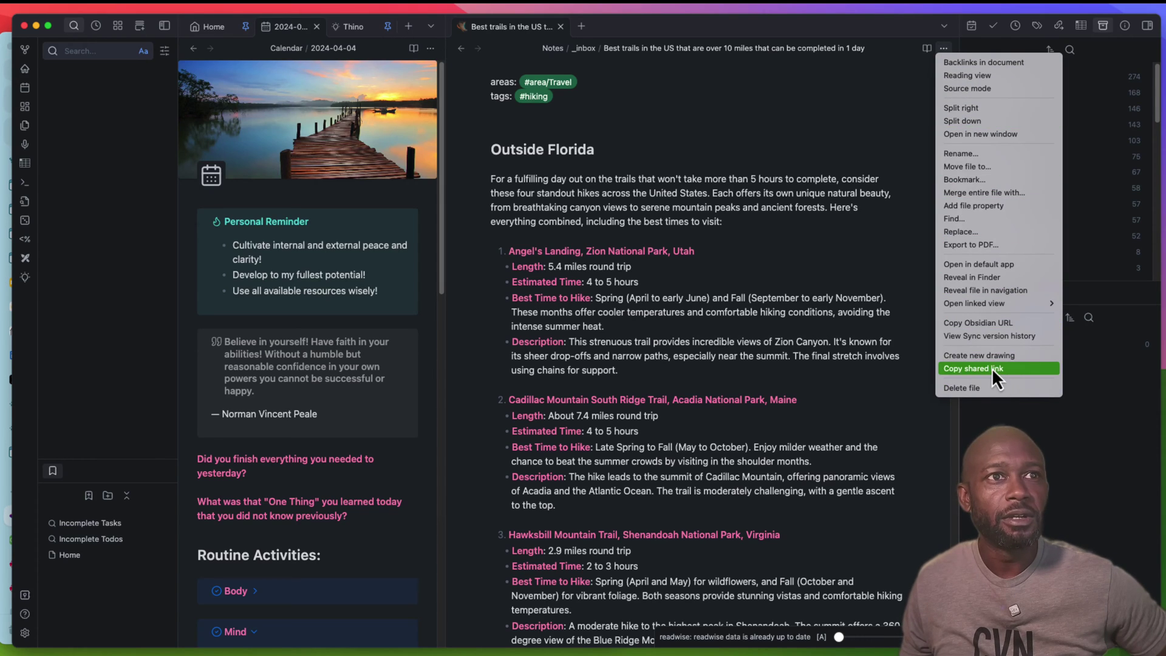
pyautogui.click(810, 325)
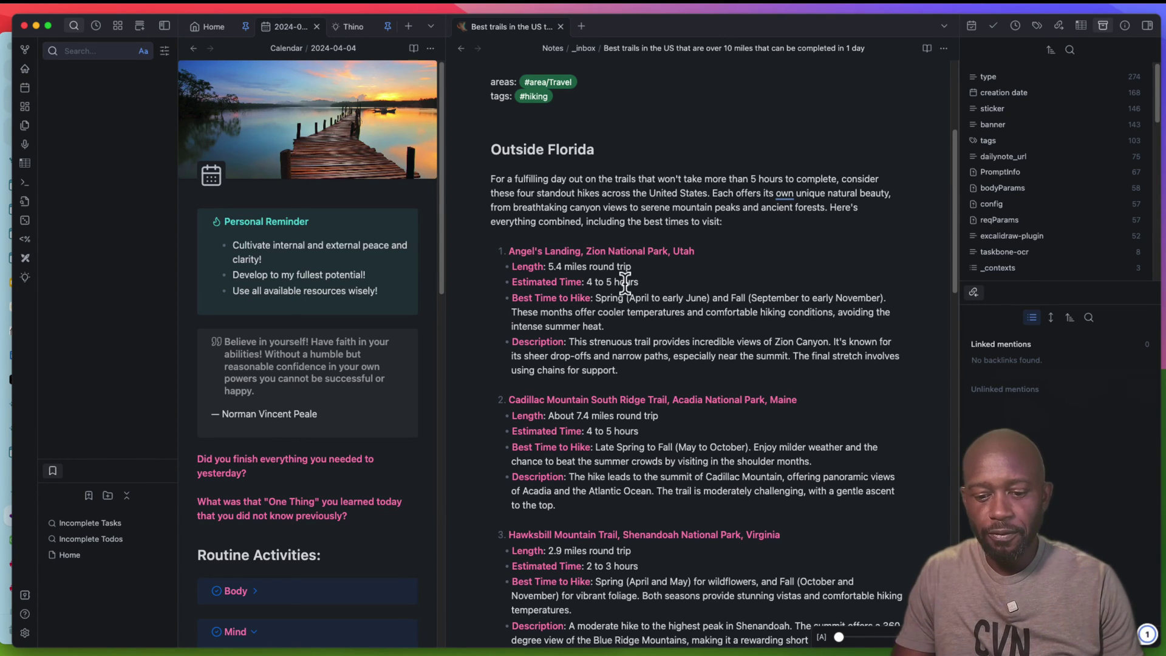
# Run 'Share Note: Delete this shared note', confirm, and reload the page in Arc to see 404
pyautogui.press('super+p')
pyautogui.write('share')
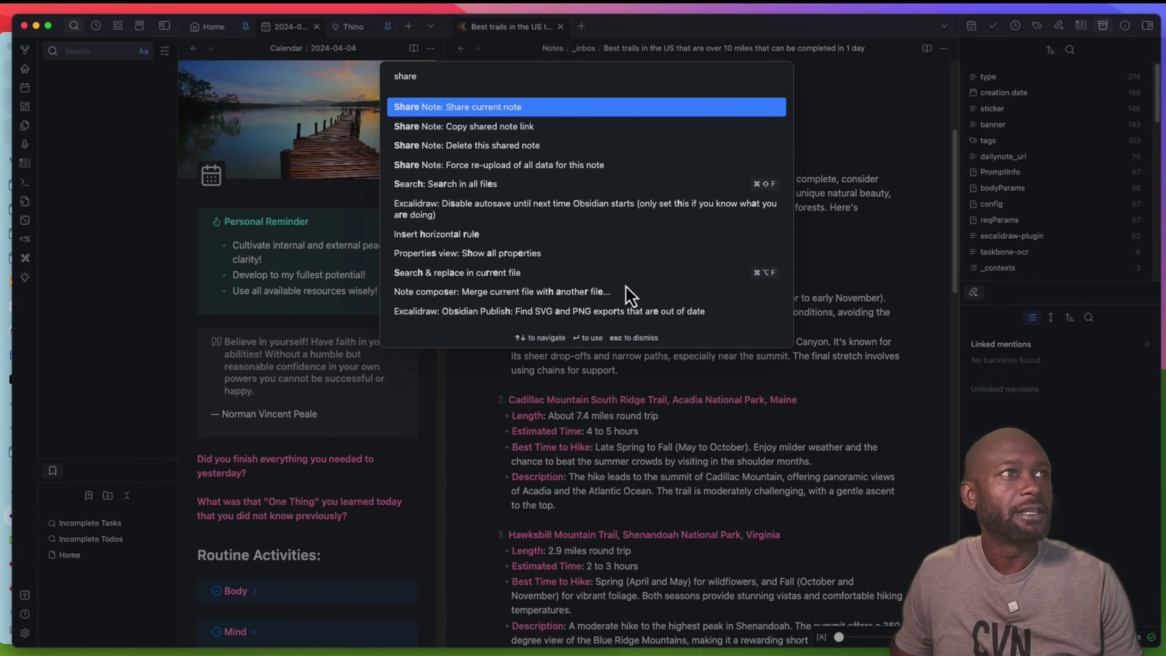
pyautogui.press('Down')
pyautogui.press('Down')
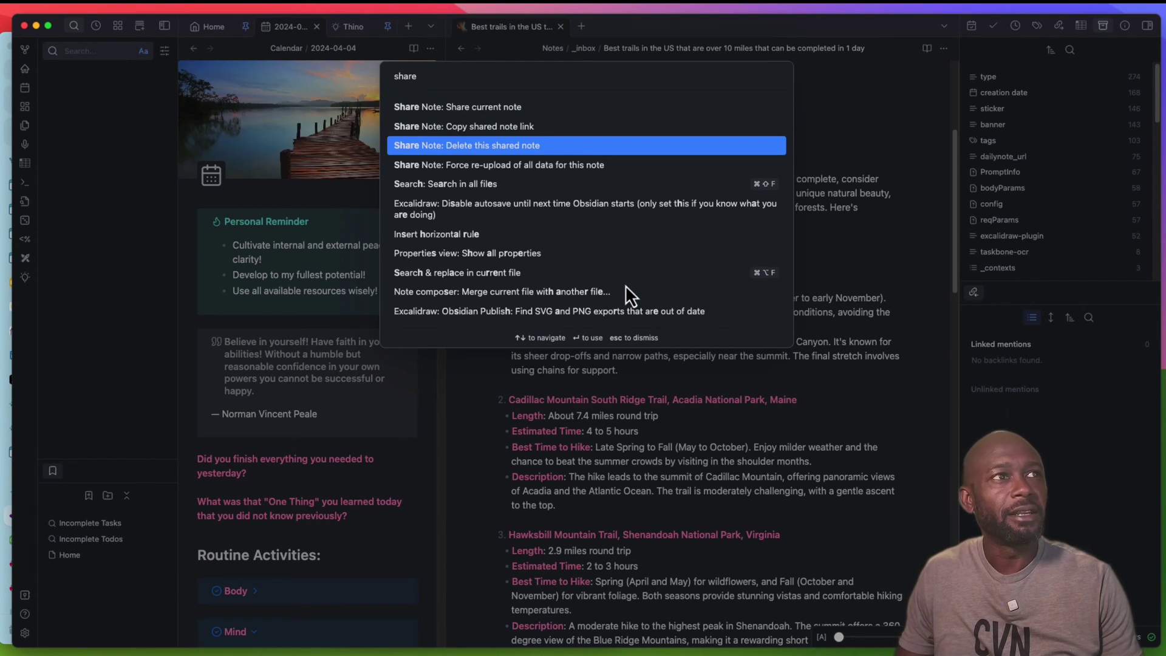
pyautogui.press('Return')
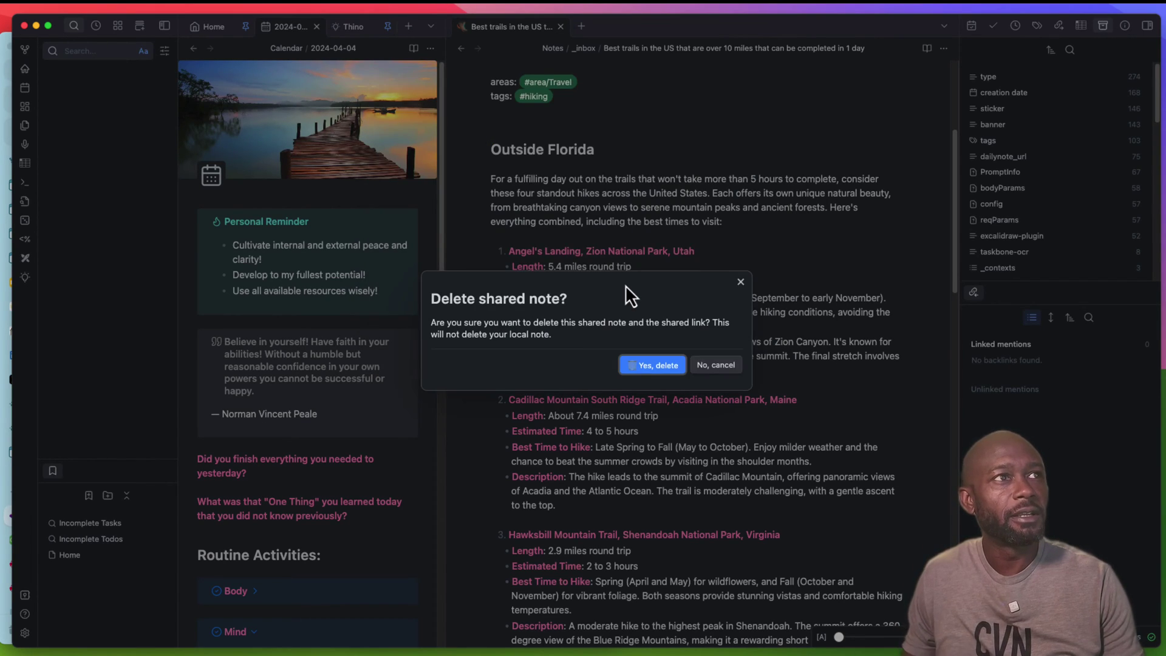
pyautogui.click(651, 366)
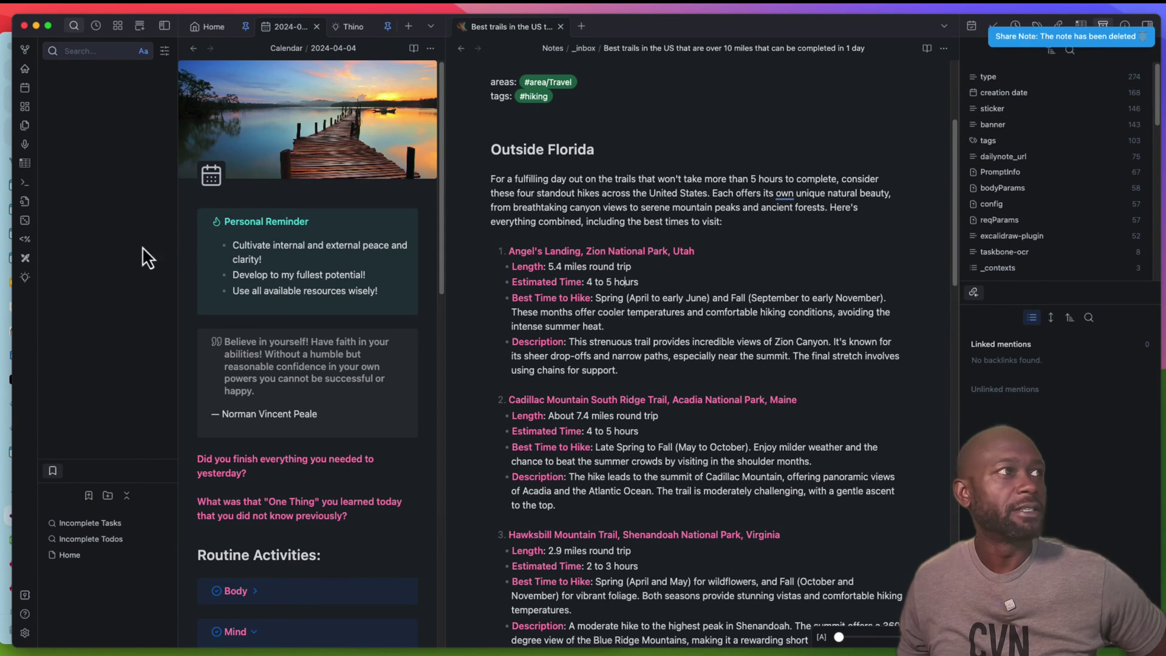
pyautogui.click(3, 340)
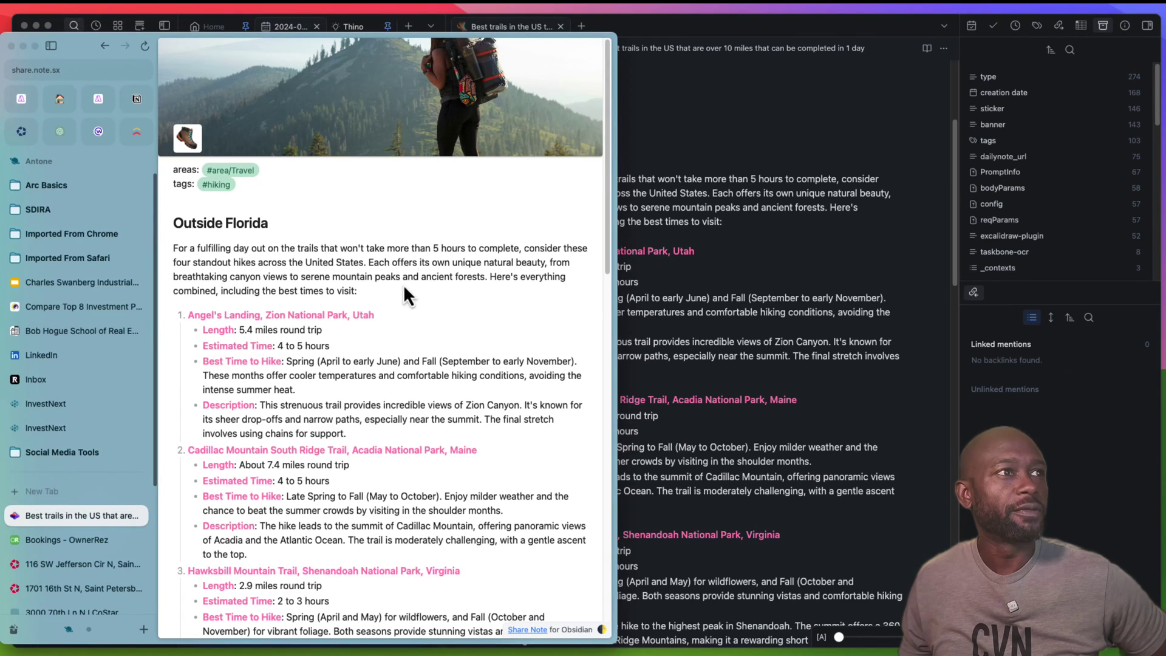
pyautogui.click(146, 47)
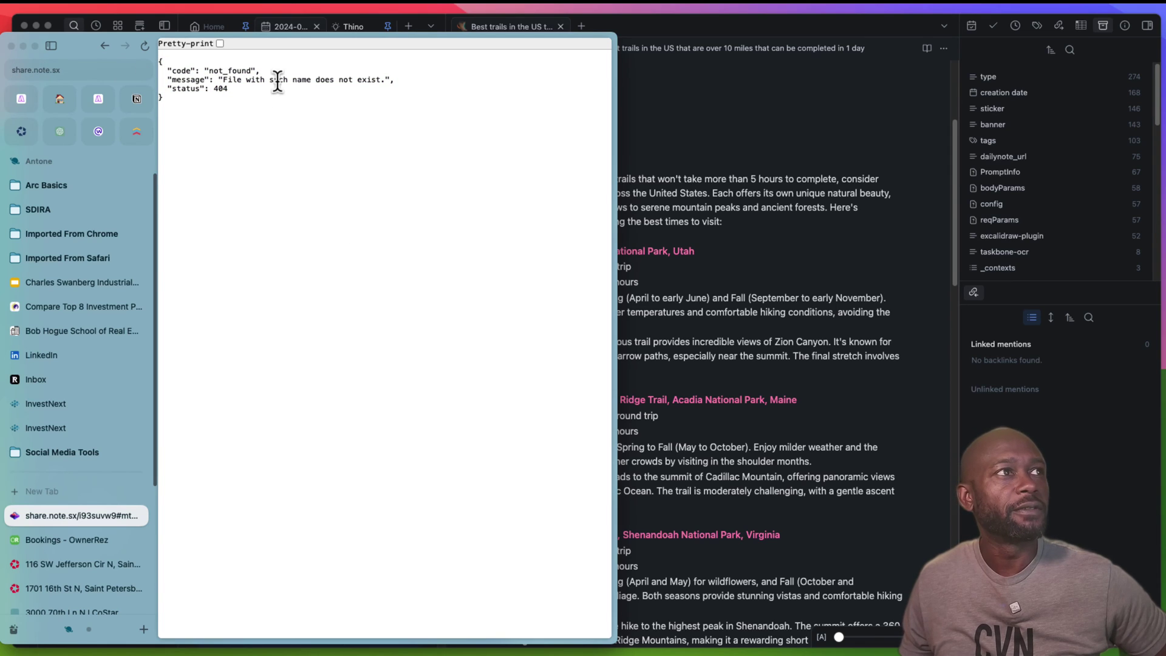
# Search the command palette for 'share note', trimmed to 'share', listing the Share Note commands
pyautogui.click(790, 257)
pyautogui.click(680, 161)
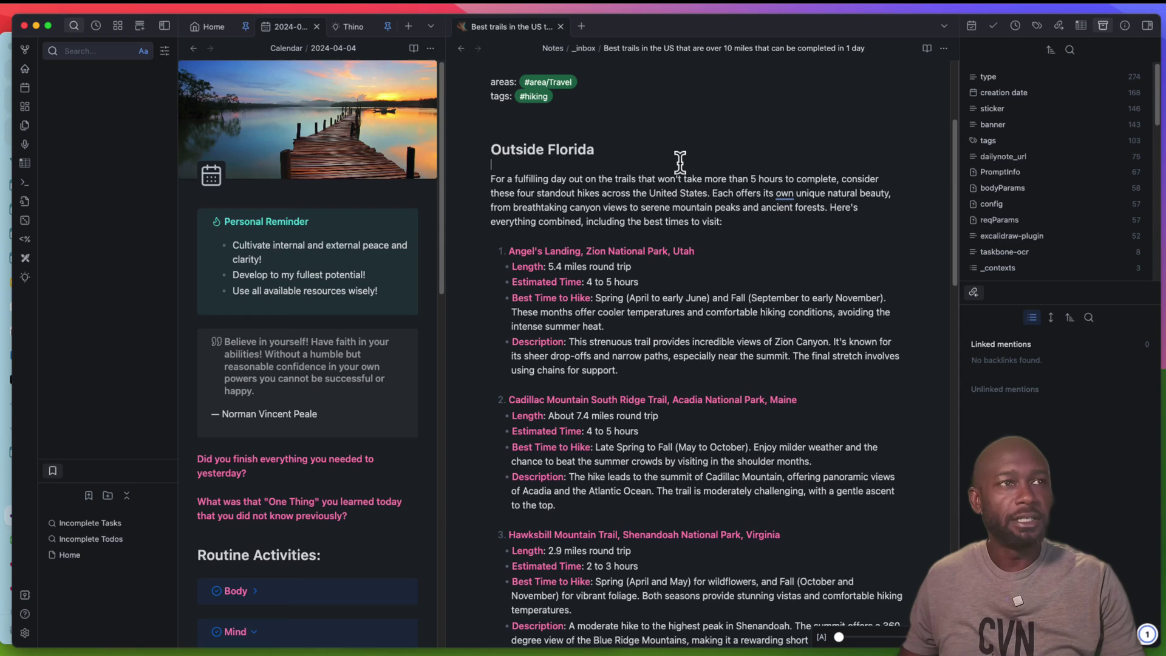
pyautogui.press('super+p')
pyautogui.write('s')
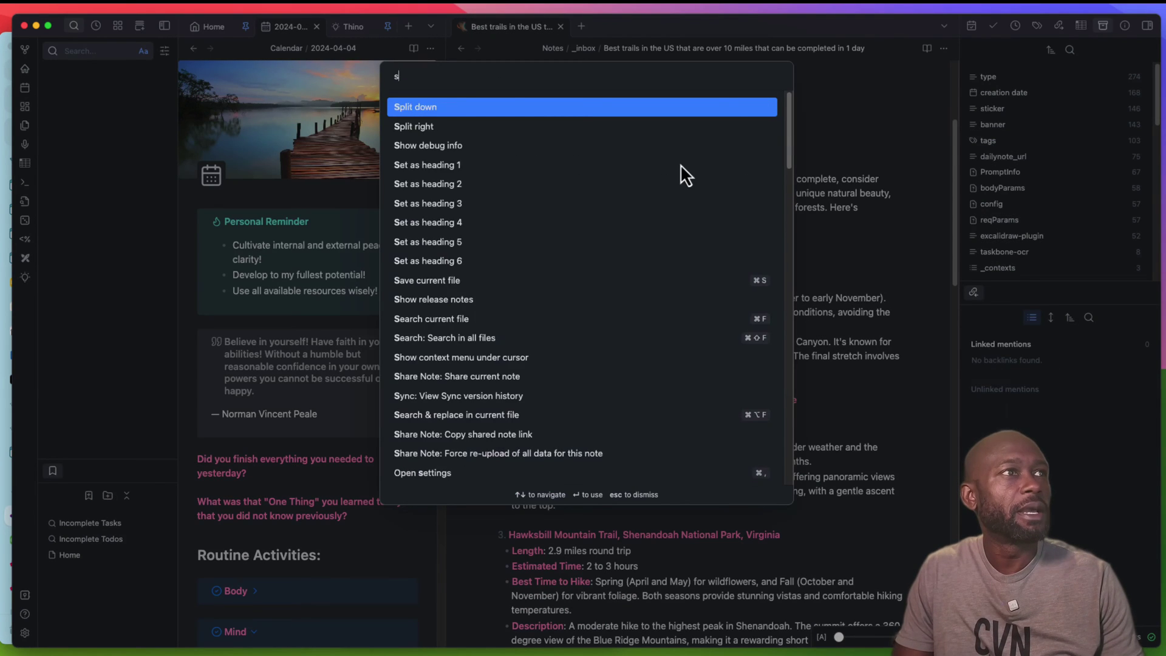
pyautogui.write('hare note')
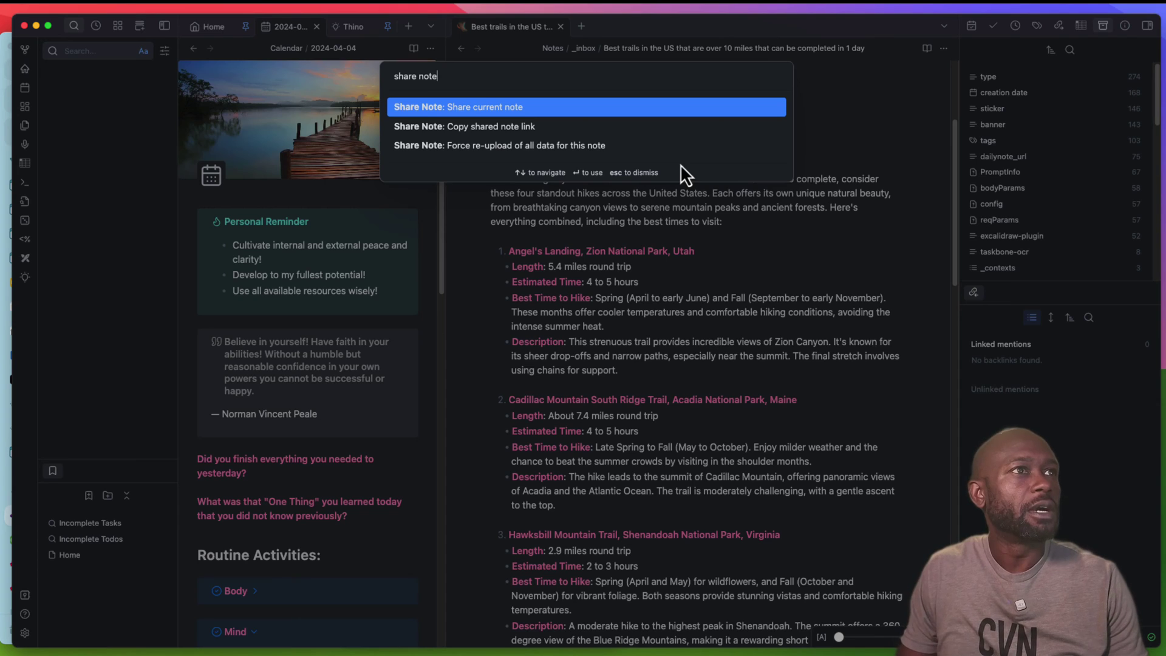
pyautogui.press('BackSpace')
pyautogui.press('BackSpace')
pyautogui.press('BackSpace')
pyautogui.press('BackSpace')
pyautogui.press('BackSpace')
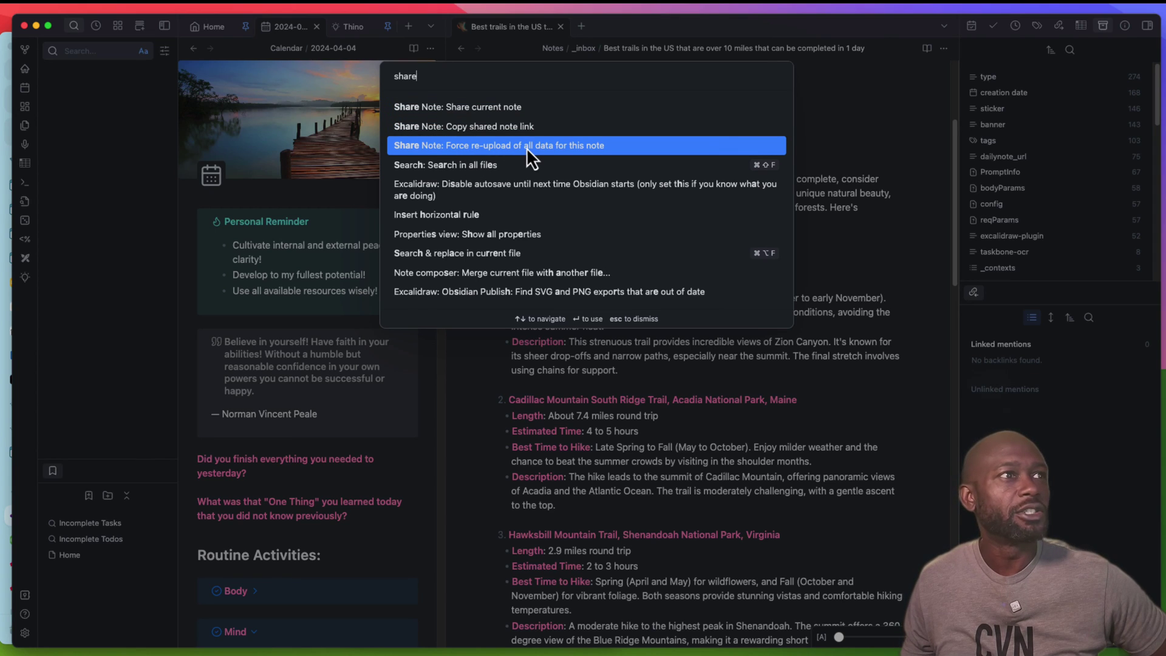
# Close the command palette without running any command
pyautogui.click(473, 109)
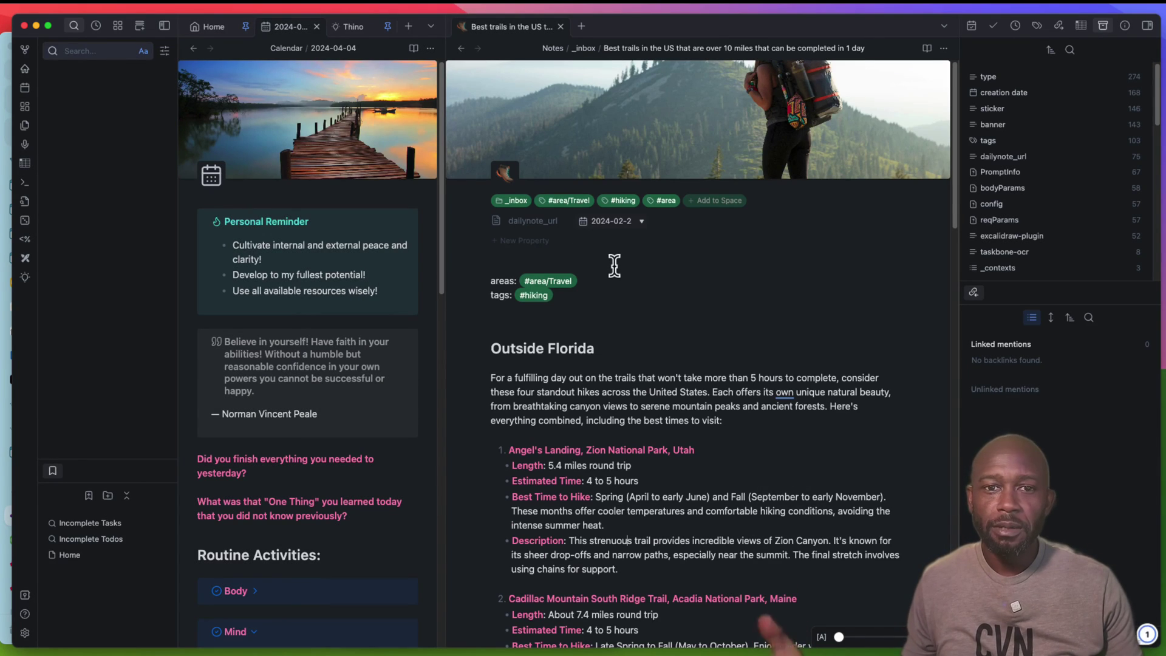